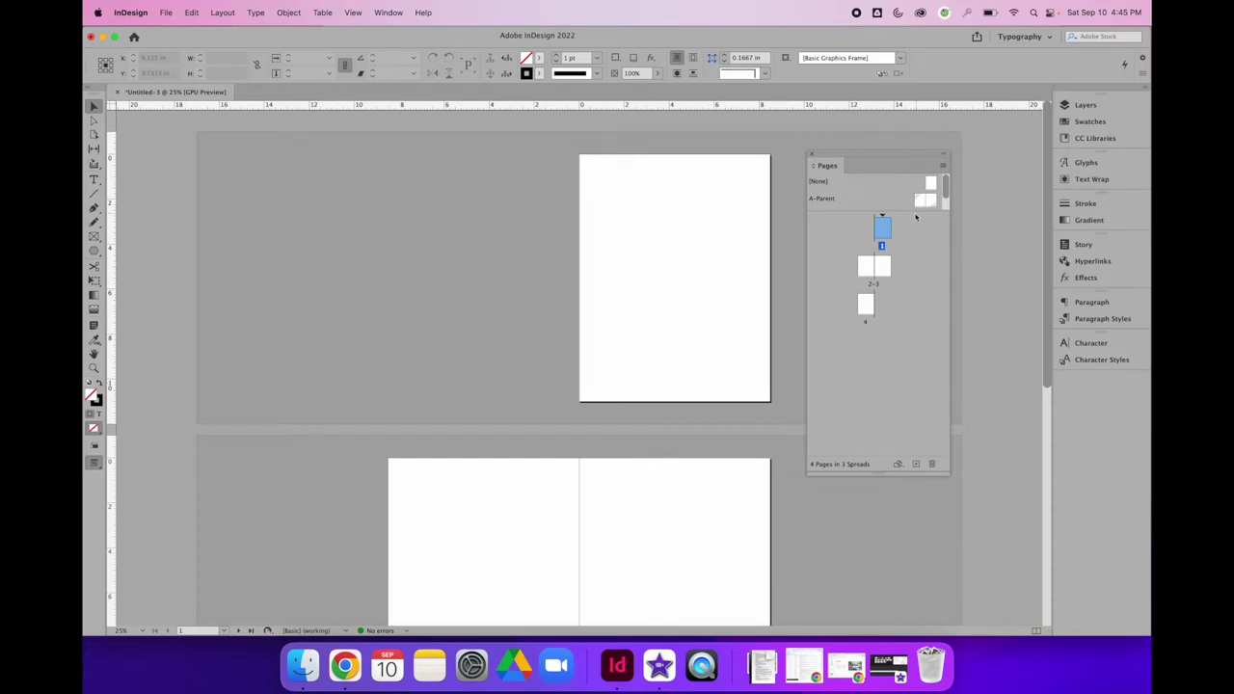
Enlarge the parent-page area and create a new parent based on None with the number of pages set to 1
{"action": "left_click_drag", "start_coordinate": [866, 214], "coordinate": [860, 287]}
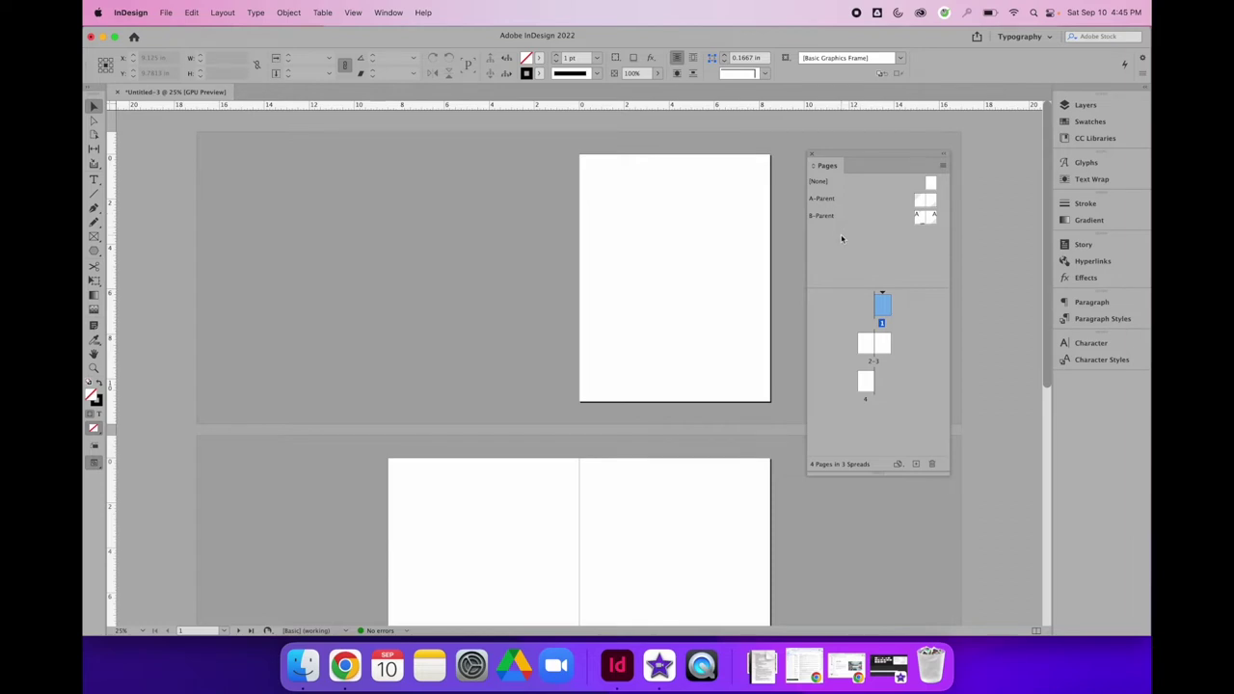
{"action": "right_click", "coordinate": [838, 245]}
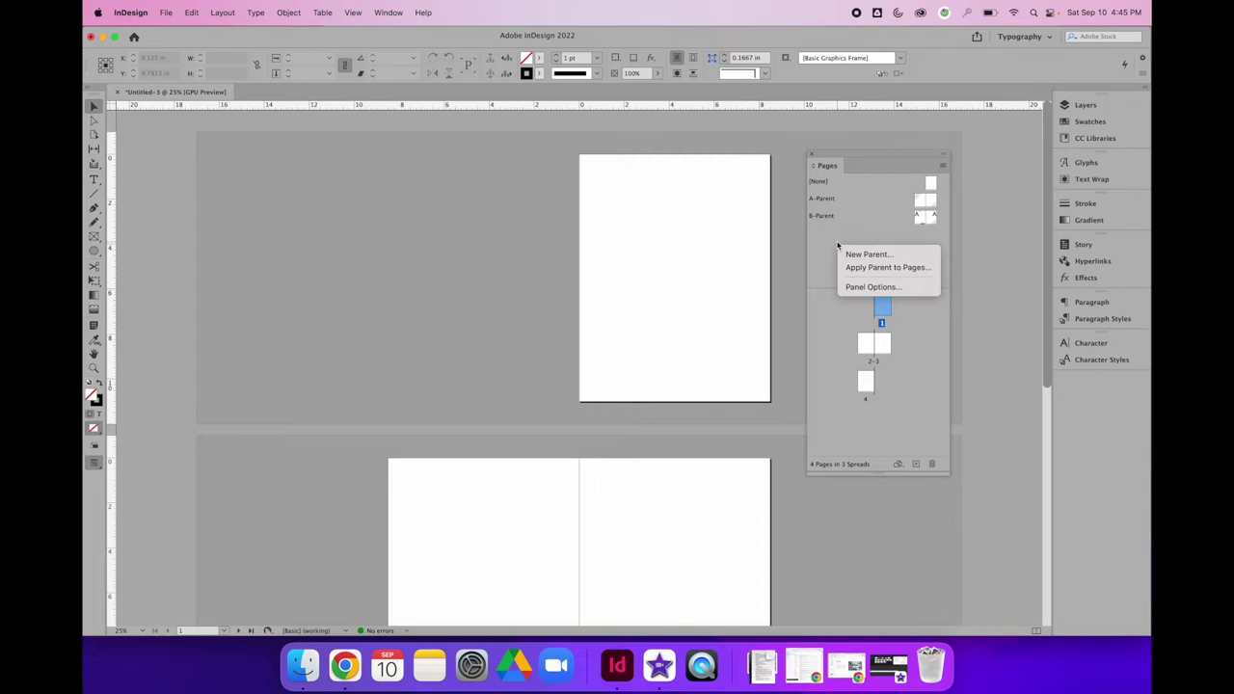
{"action": "left_click", "coordinate": [867, 255]}
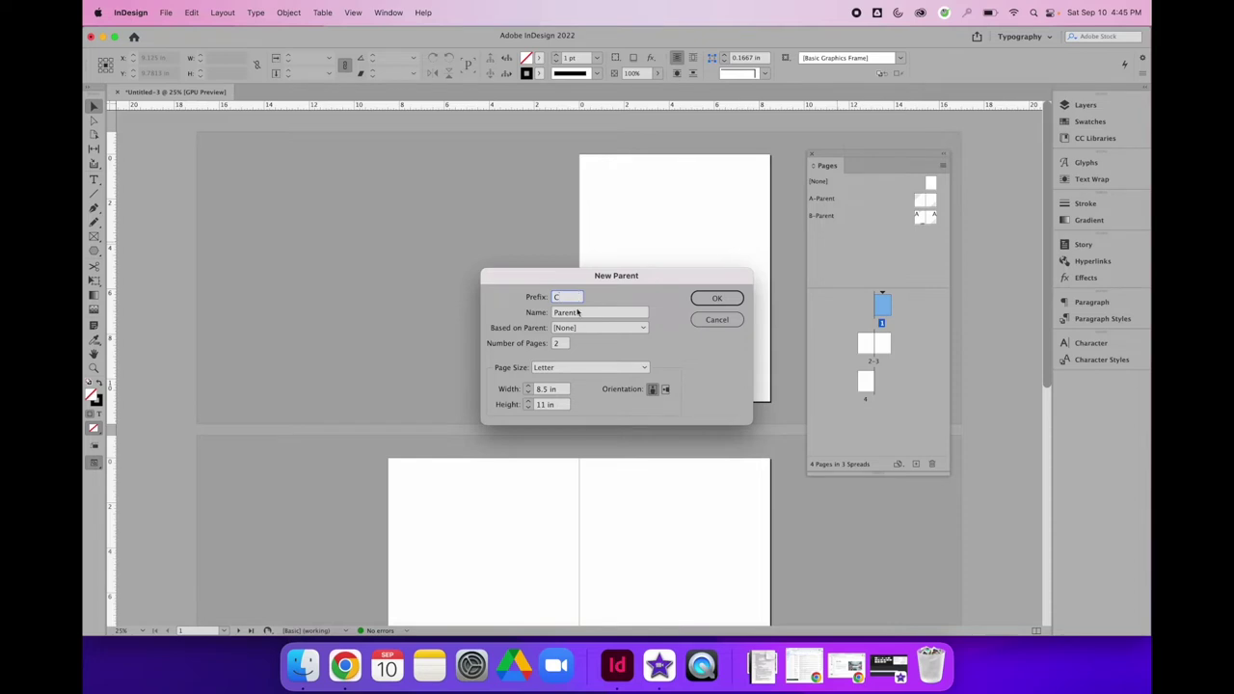
{"action": "double_click", "coordinate": [557, 344]}
{"action": "type", "text": "1"}
{"action": "left_click", "coordinate": [717, 298]}
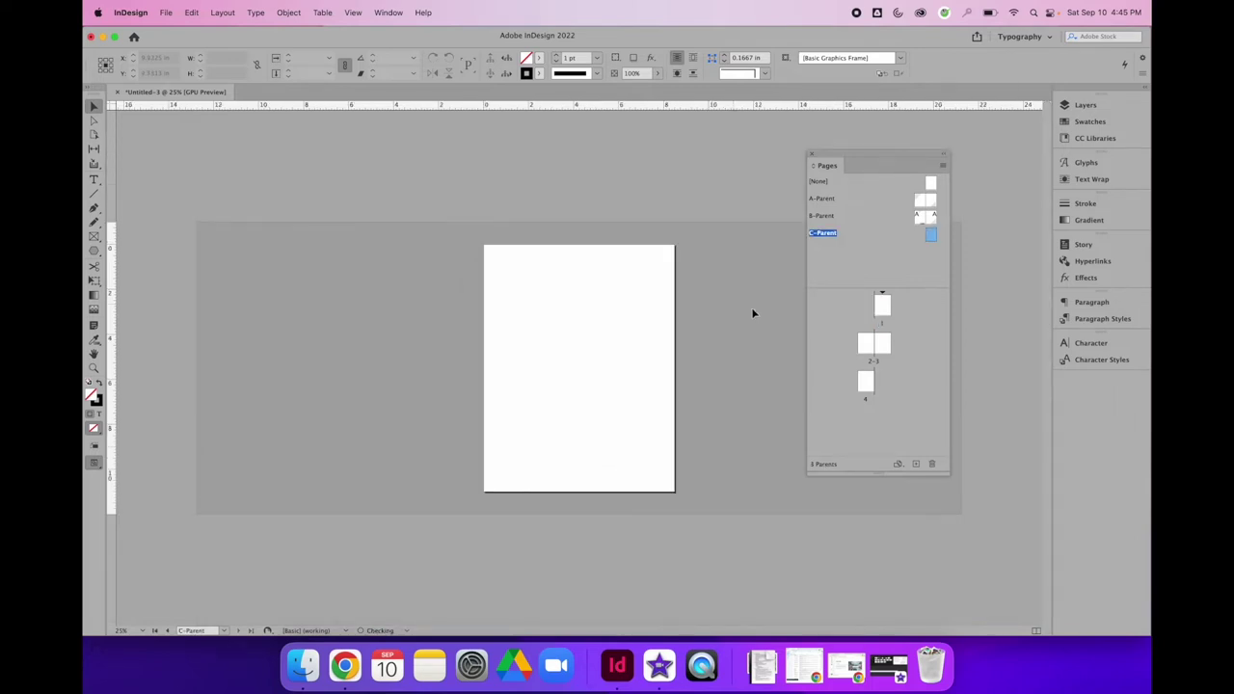
View the blank C-Parent page and compare it with the document's spreads from page 1 onward
{"action": "double_click", "coordinate": [932, 237]}
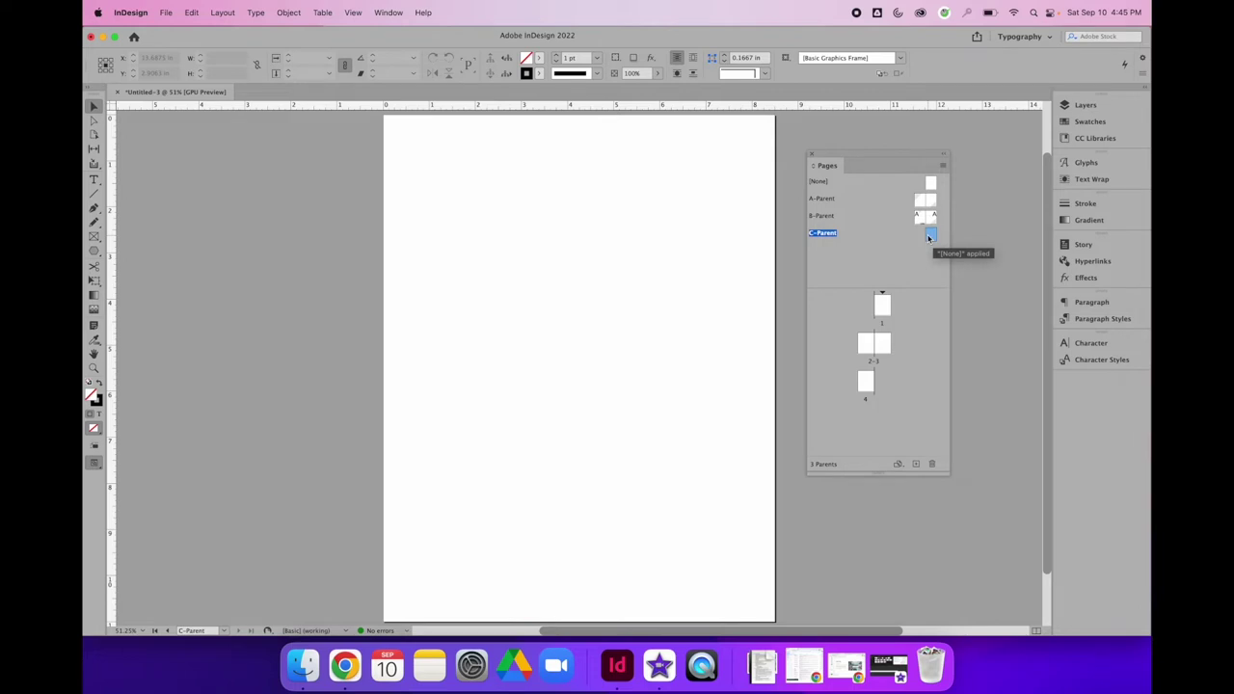
{"action": "double_click", "coordinate": [883, 306]}
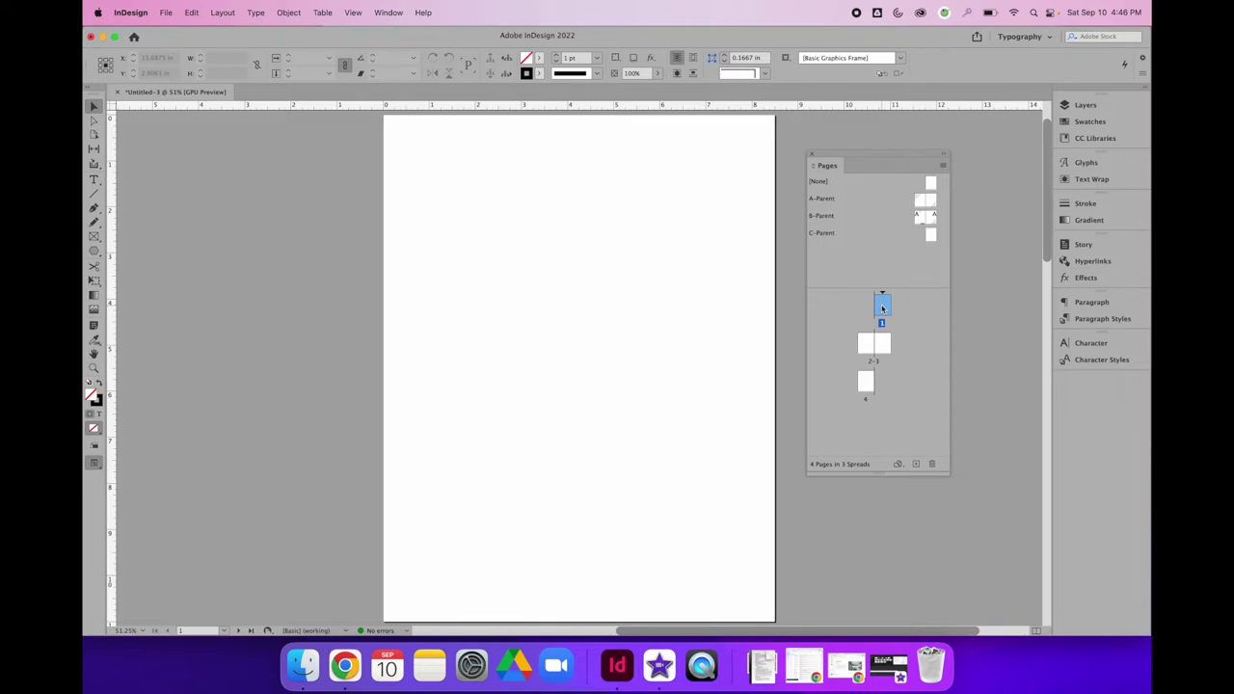
{"action": "key", "text": "super+minus"}
{"action": "key", "text": "super+minus"}
{"action": "key", "text": "super+minus"}
{"action": "key", "text": "super+minus"}
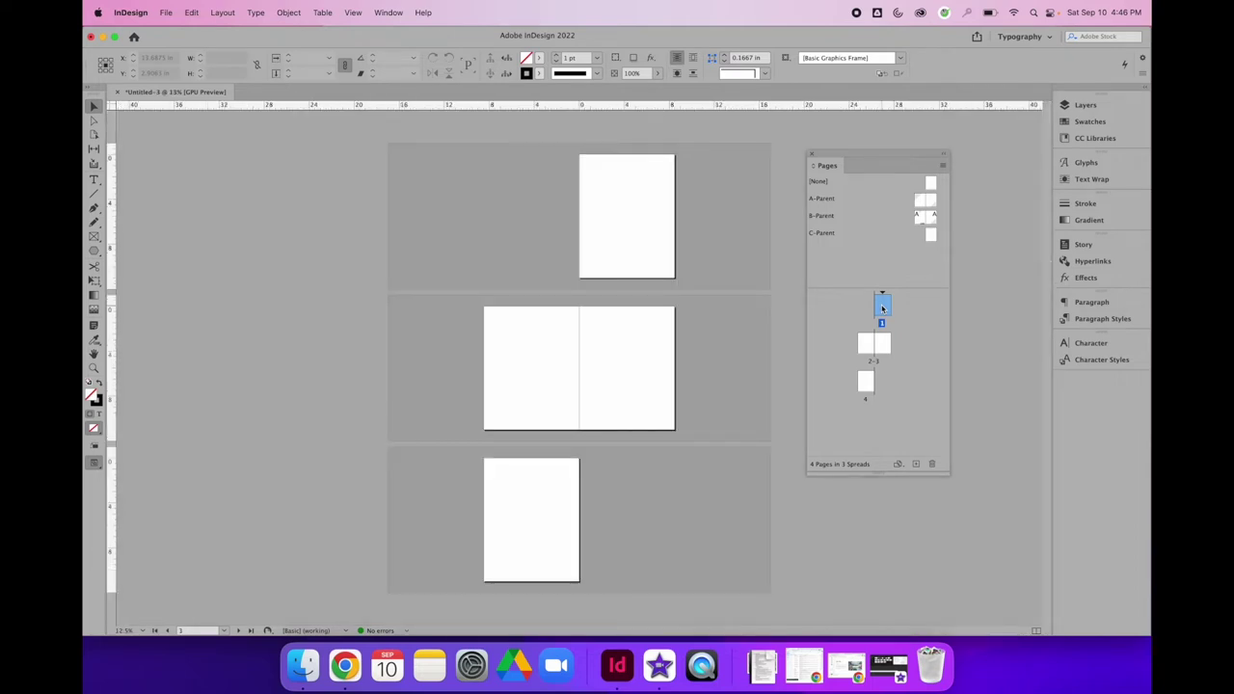
Draw a text frame about 6.28 in wide and 5.16 in high on C-Parent and set its font size to 200 pt
{"action": "double_click", "coordinate": [931, 236]}
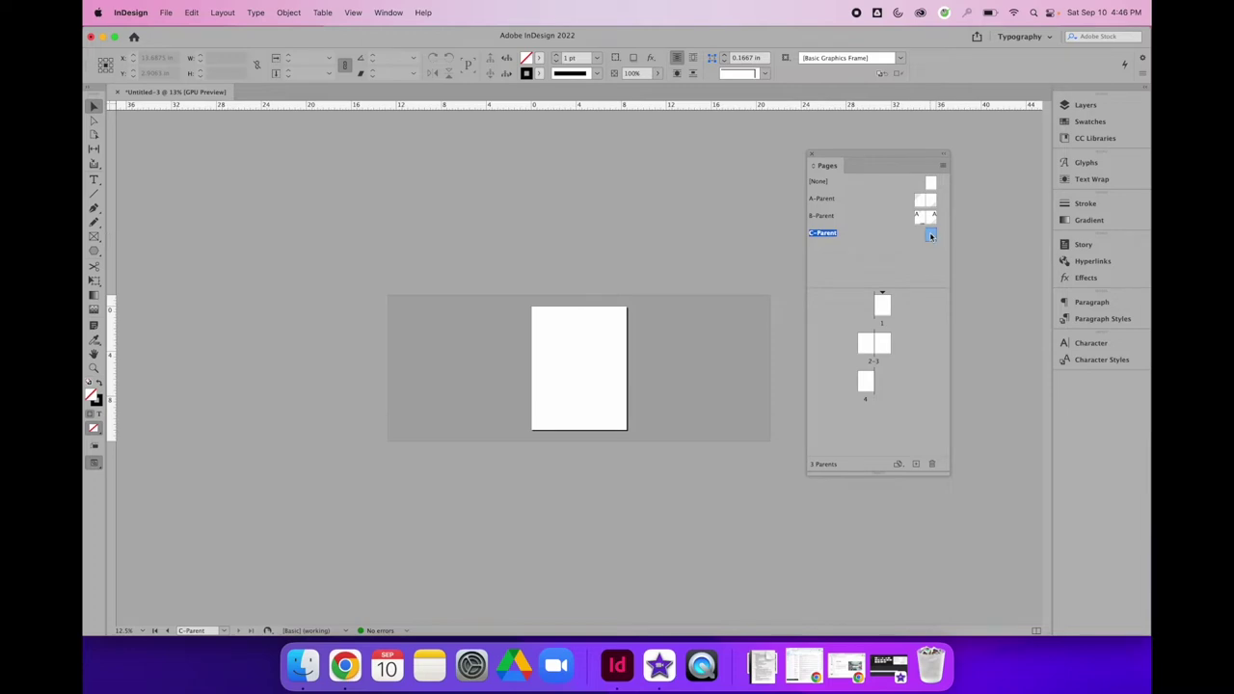
{"action": "key", "text": "super+equal"}
{"action": "key", "text": "super+equal"}
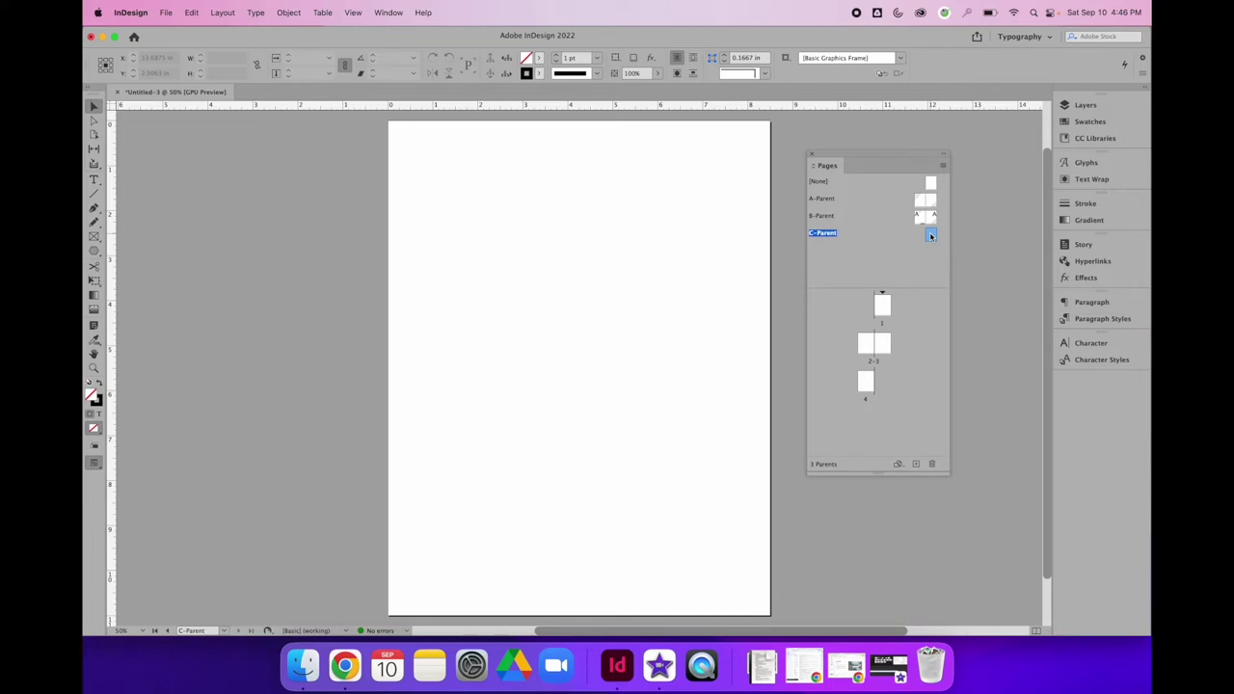
{"action": "key", "text": "t"}
{"action": "mouse_move", "coordinate": [438, 202]}
{"action": "left_mouse_down"}
{"action": "mouse_move", "coordinate": [743, 421]}
{"action": "mouse_move", "coordinate": [719, 432]}
{"action": "left_mouse_up"}
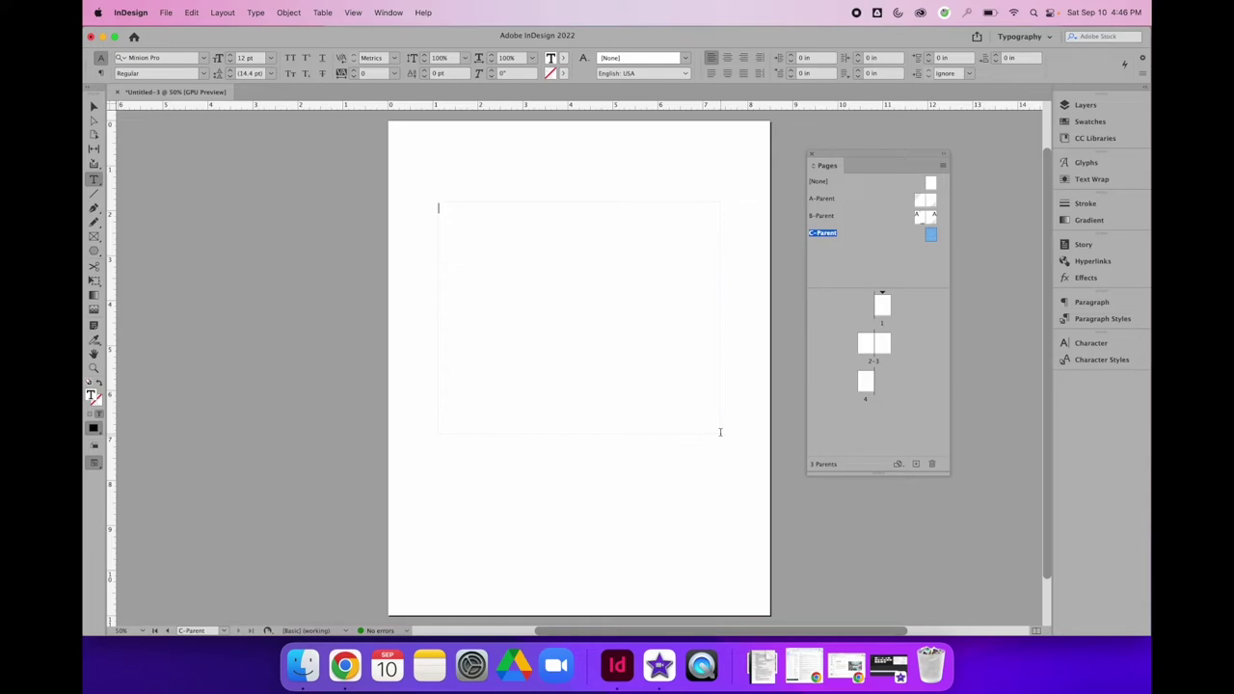
{"action": "left_click", "coordinate": [229, 57]}
{"action": "type", "text": "200"}
{"action": "key", "text": "Return"}
Insert a Current Page Number marker in the C-Parent text frame and move the frame near the page's upper-left corner
{"action": "left_click", "coordinate": [256, 12]}
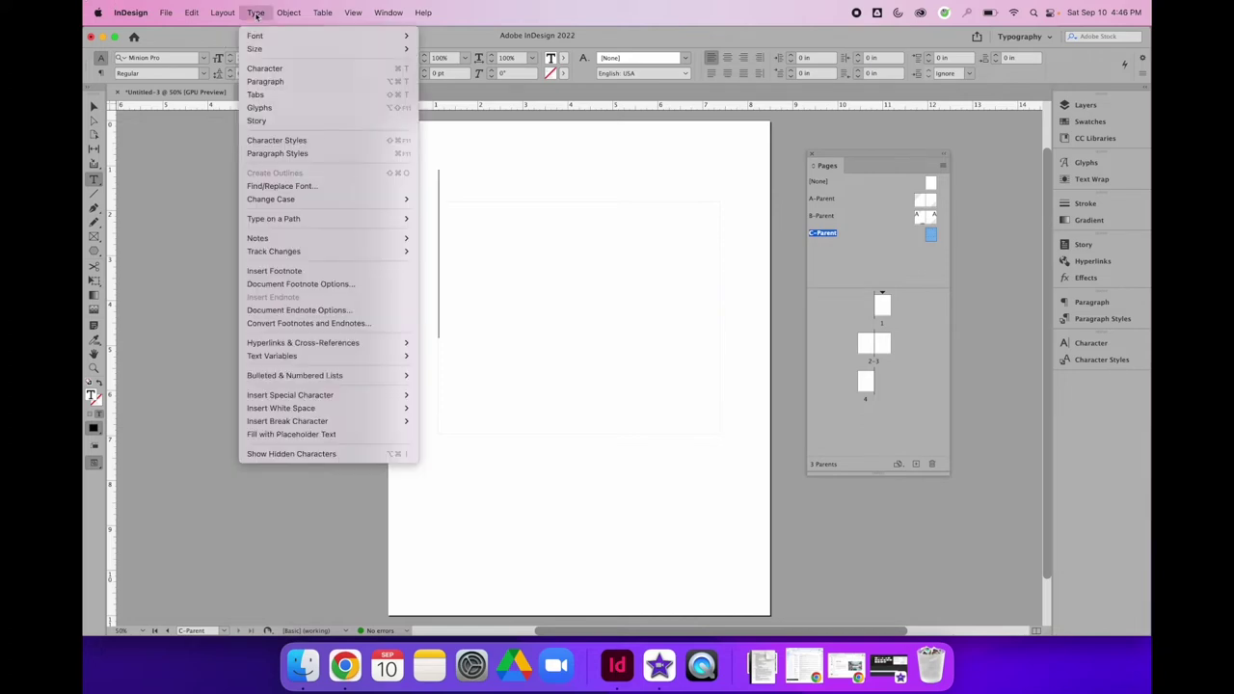
{"action": "mouse_move", "coordinate": [386, 393]}
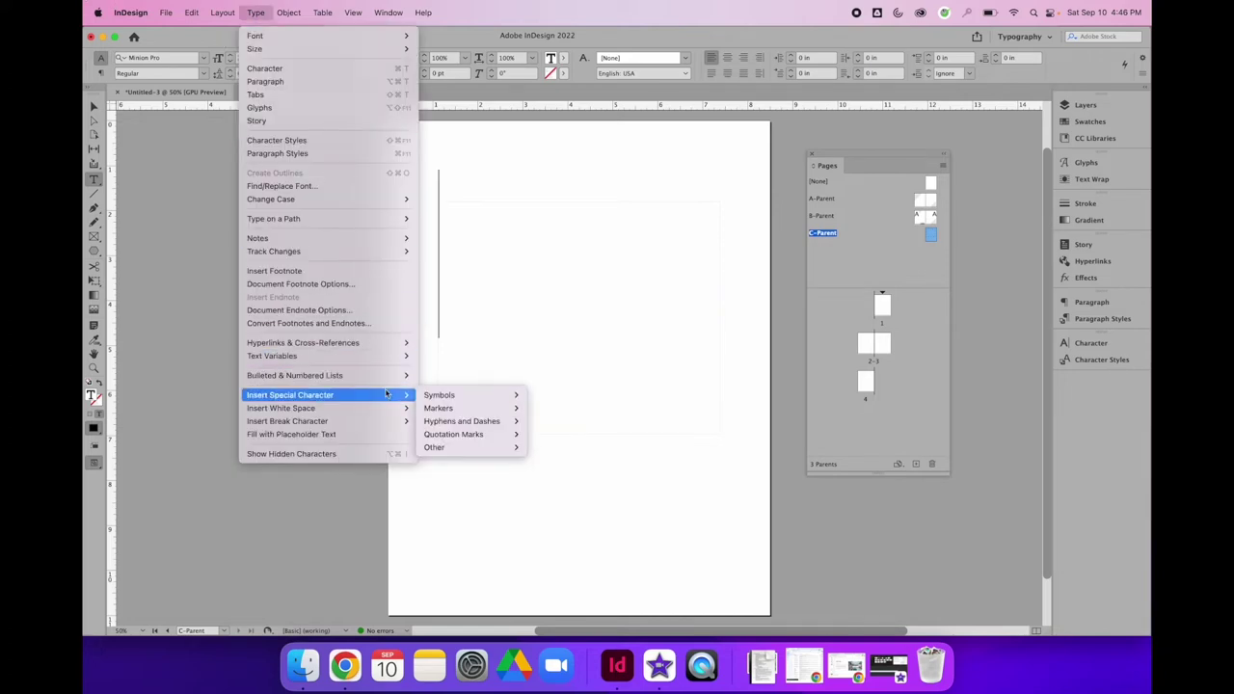
{"action": "mouse_move", "coordinate": [453, 409]}
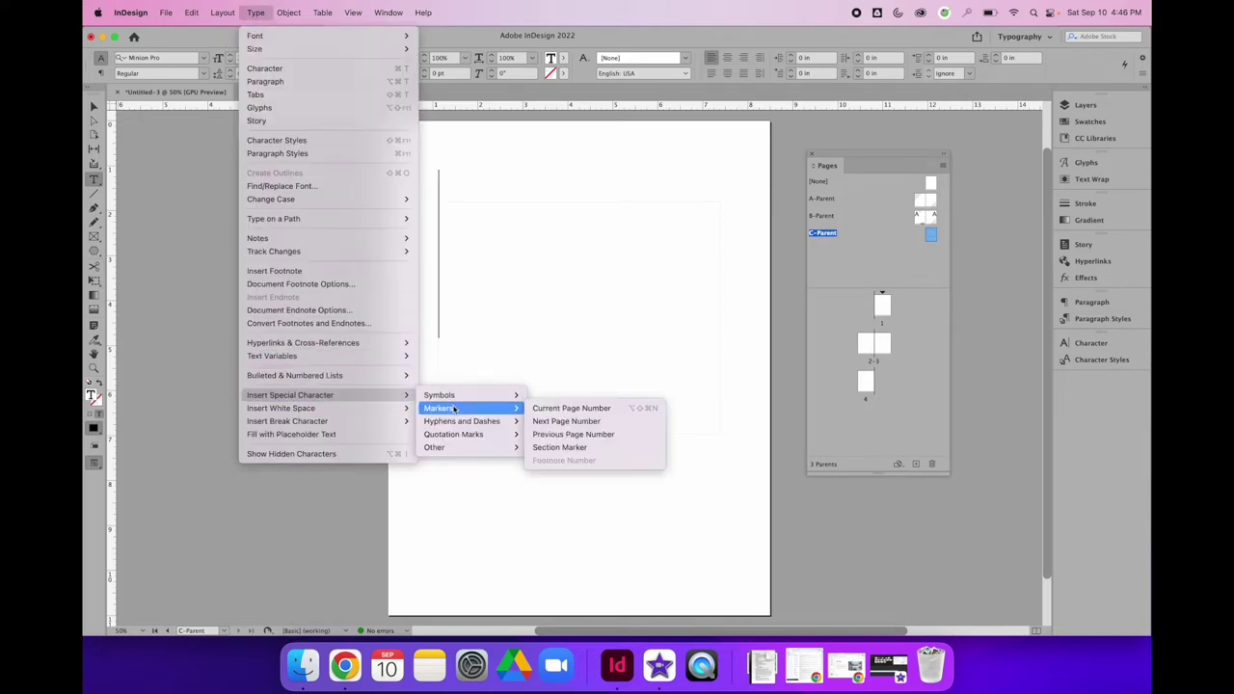
{"action": "left_click", "coordinate": [621, 409]}
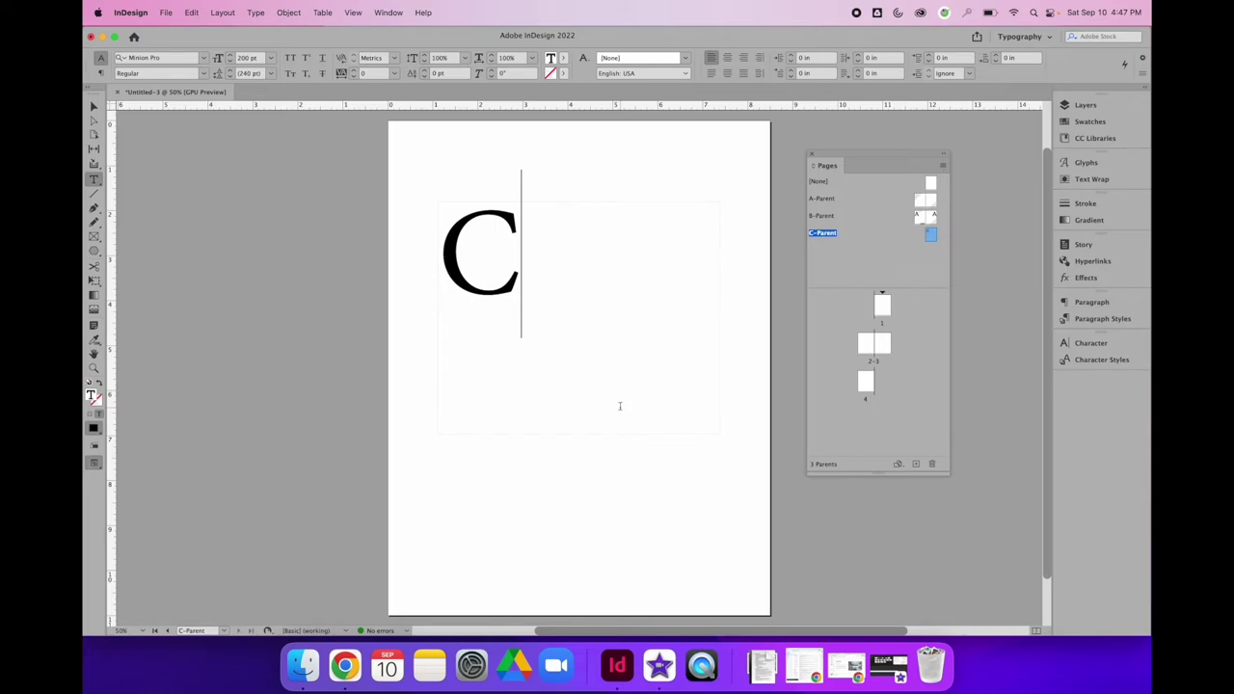
{"action": "left_click", "coordinate": [99, 109]}
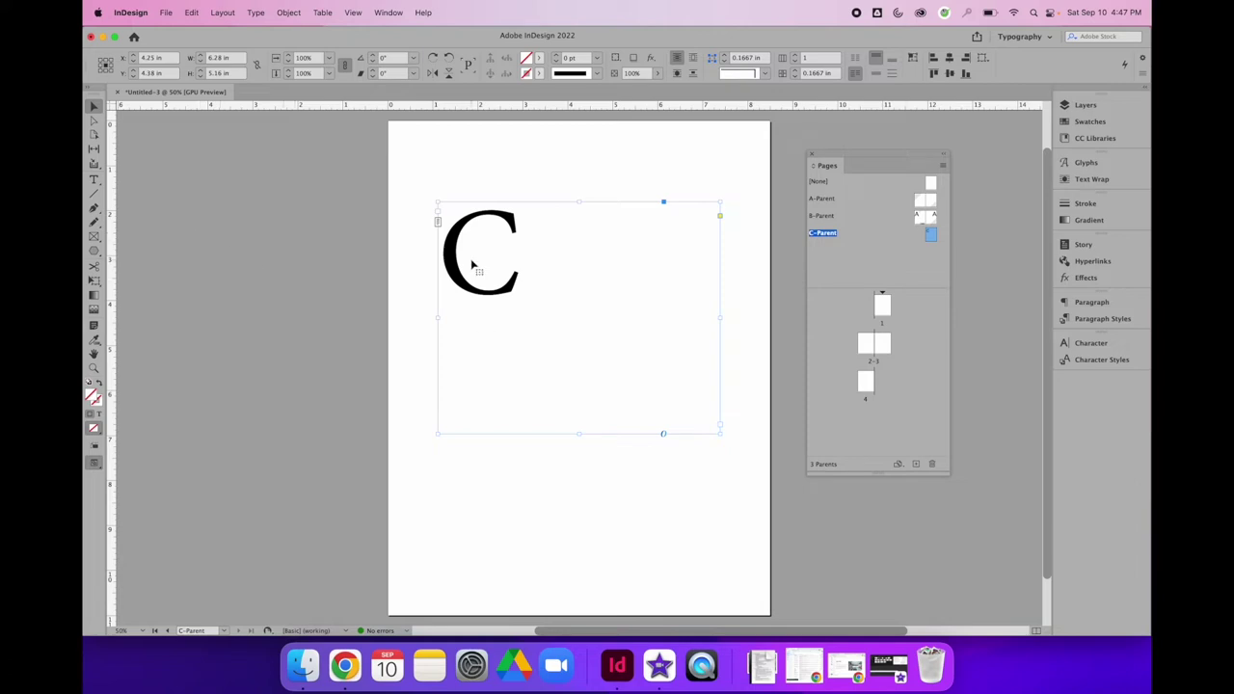
{"action": "left_click_drag", "start_coordinate": [455, 267], "coordinate": [422, 199]}
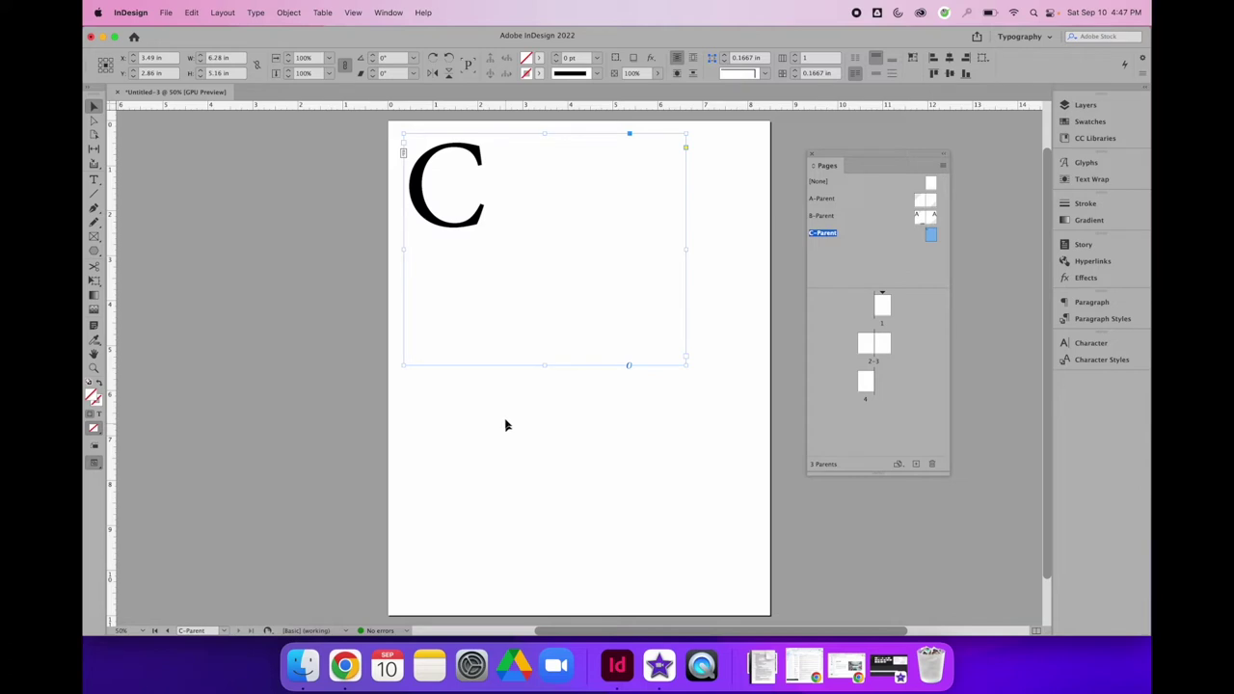
Align the page number marker on C-Parent away from the spine, keeping the paragraph settings beside the page
{"action": "left_click", "coordinate": [1092, 301]}
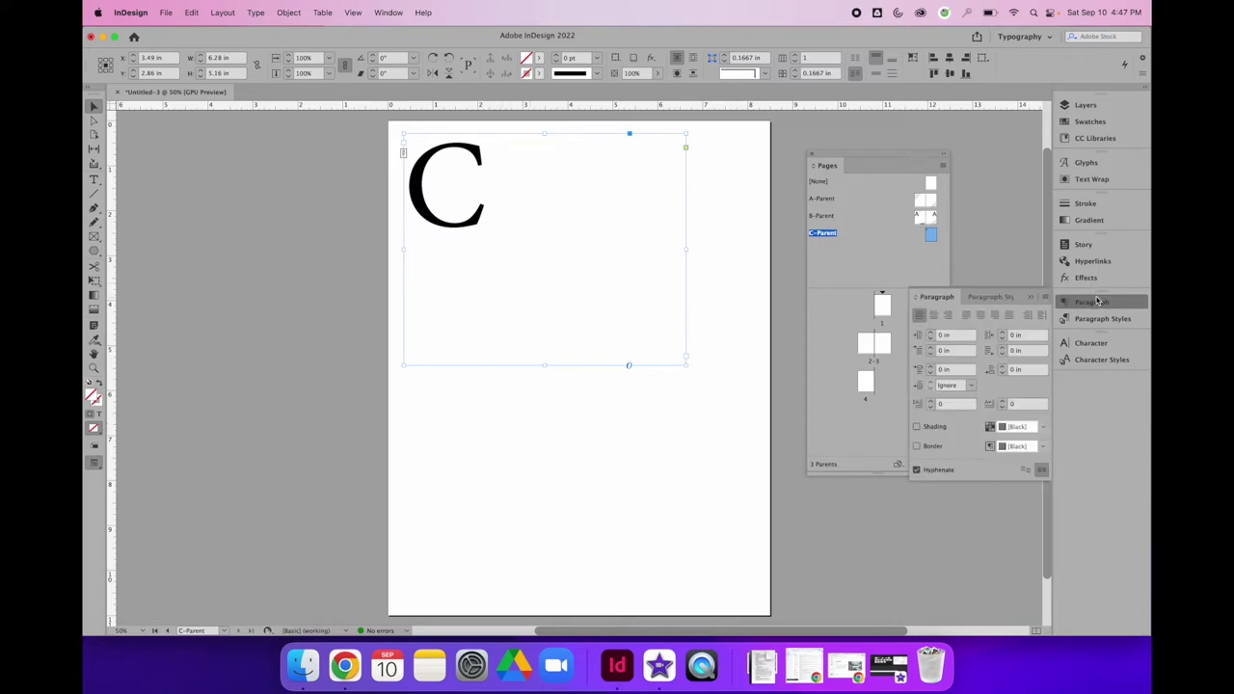
{"action": "left_click_drag", "start_coordinate": [923, 296], "coordinate": [189, 153]}
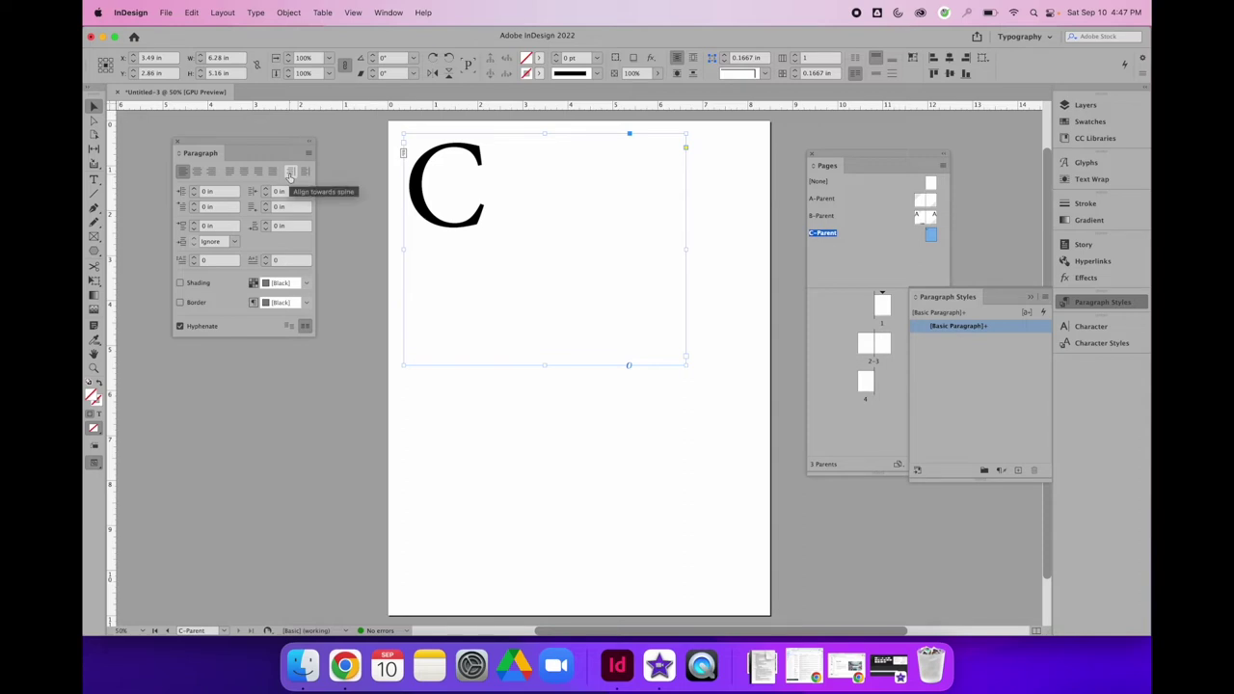
{"action": "double_click", "coordinate": [428, 185]}
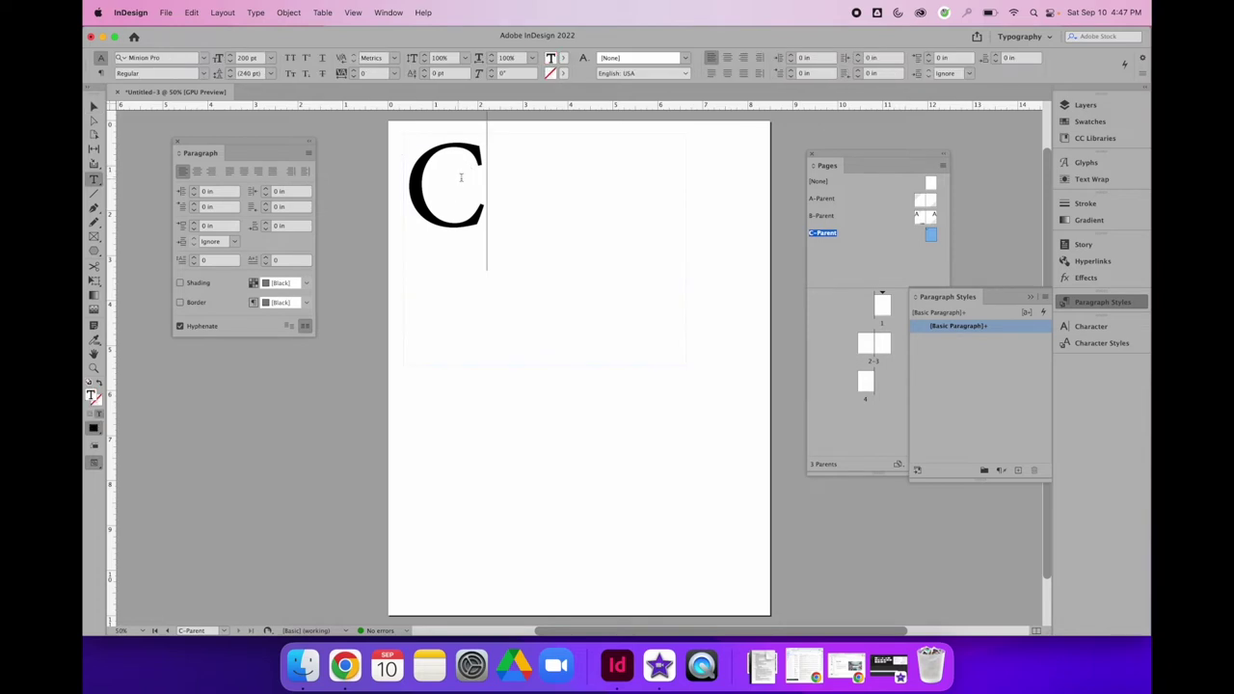
{"action": "double_click", "coordinate": [417, 189]}
{"action": "left_click_drag", "start_coordinate": [417, 187], "coordinate": [481, 245]}
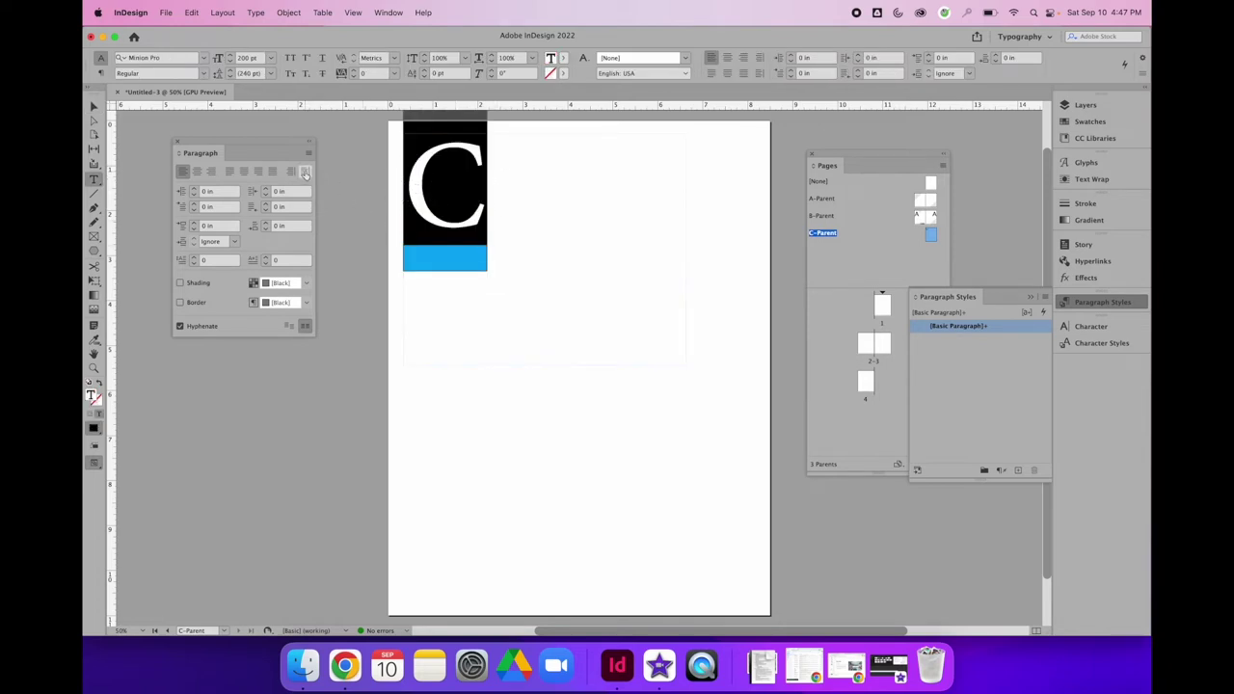
{"action": "left_click", "coordinate": [305, 171]}
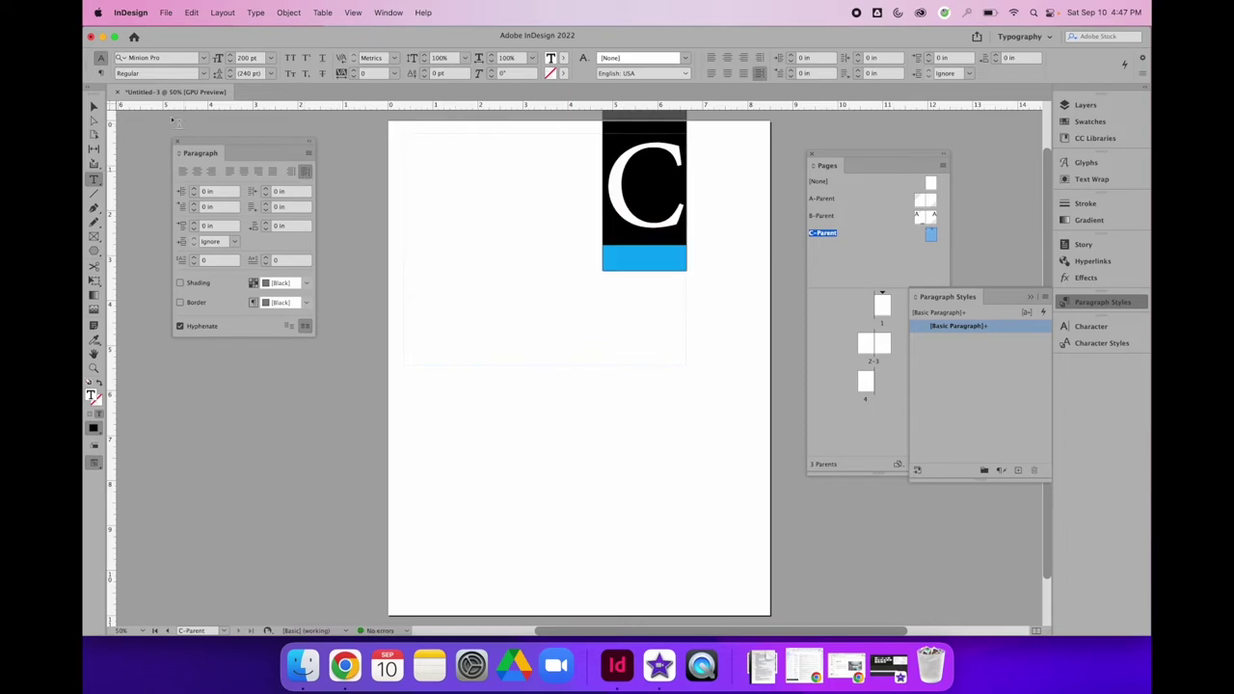
Move the page number frame near the upper-right corner of C-Parent, centred at about X 5.07 in, Y 2.83 in, and deselect it
{"action": "left_click", "coordinate": [94, 107]}
{"action": "left_click_drag", "start_coordinate": [621, 189], "coordinate": [693, 189]}
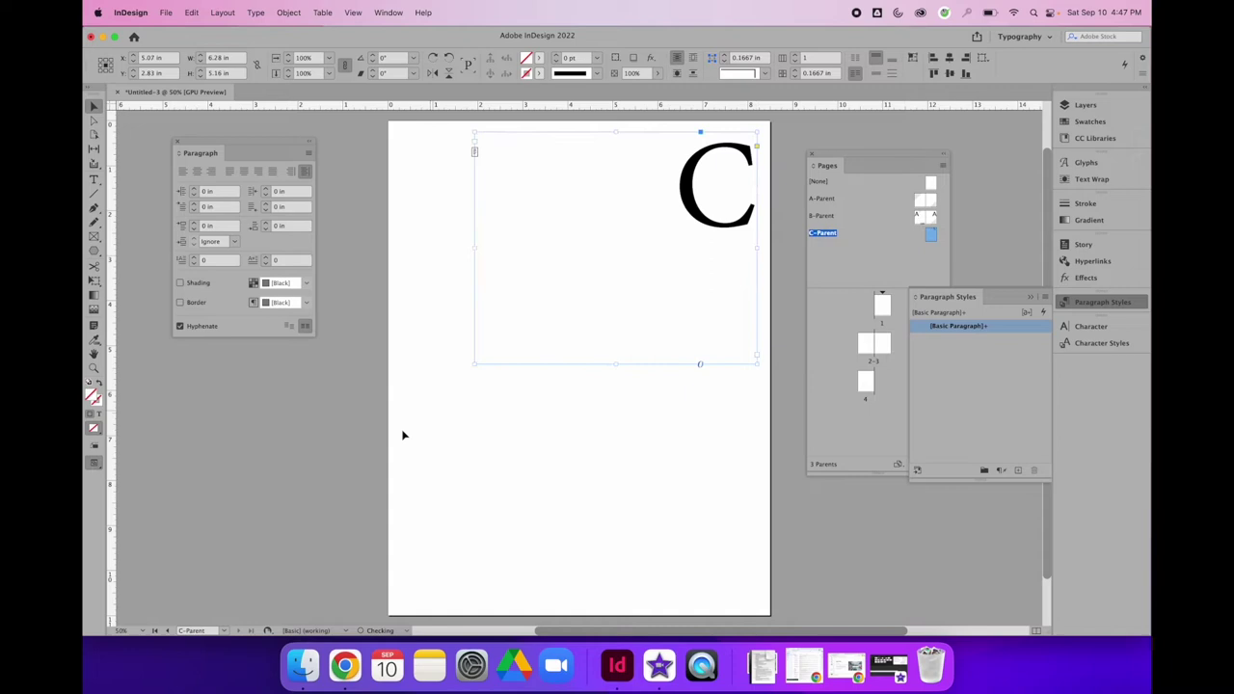
{"action": "left_click", "coordinate": [296, 505]}
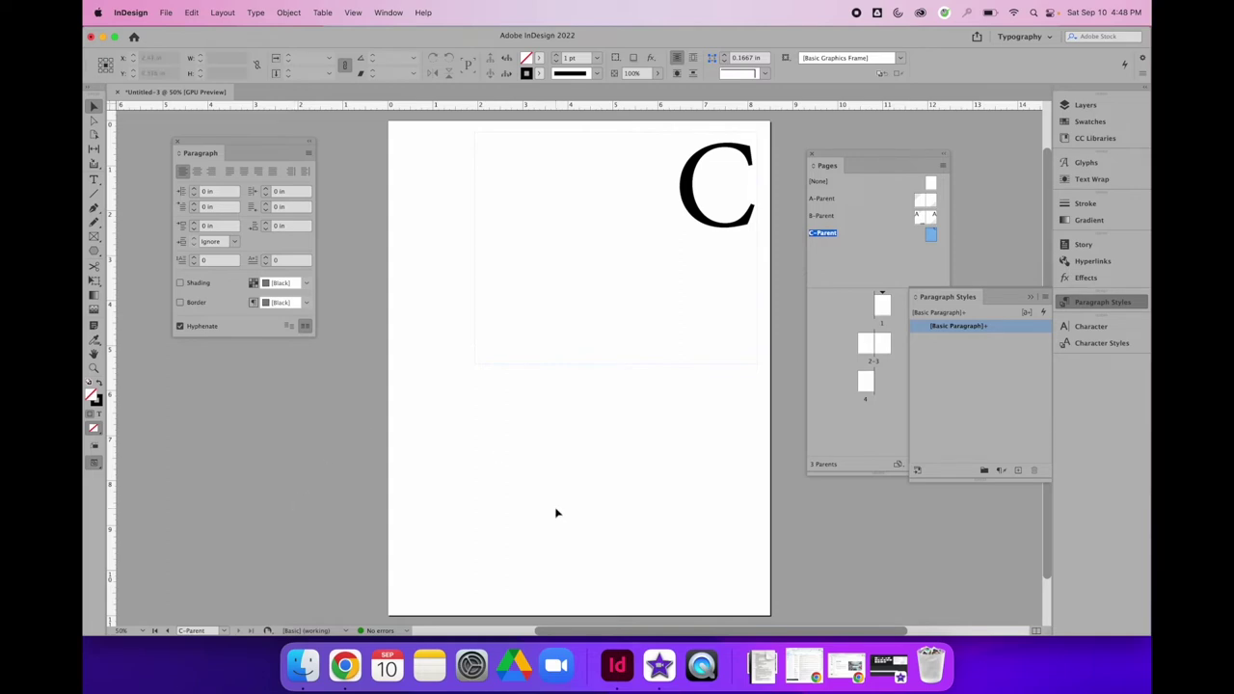
{"action": "left_click", "coordinate": [1030, 297]}
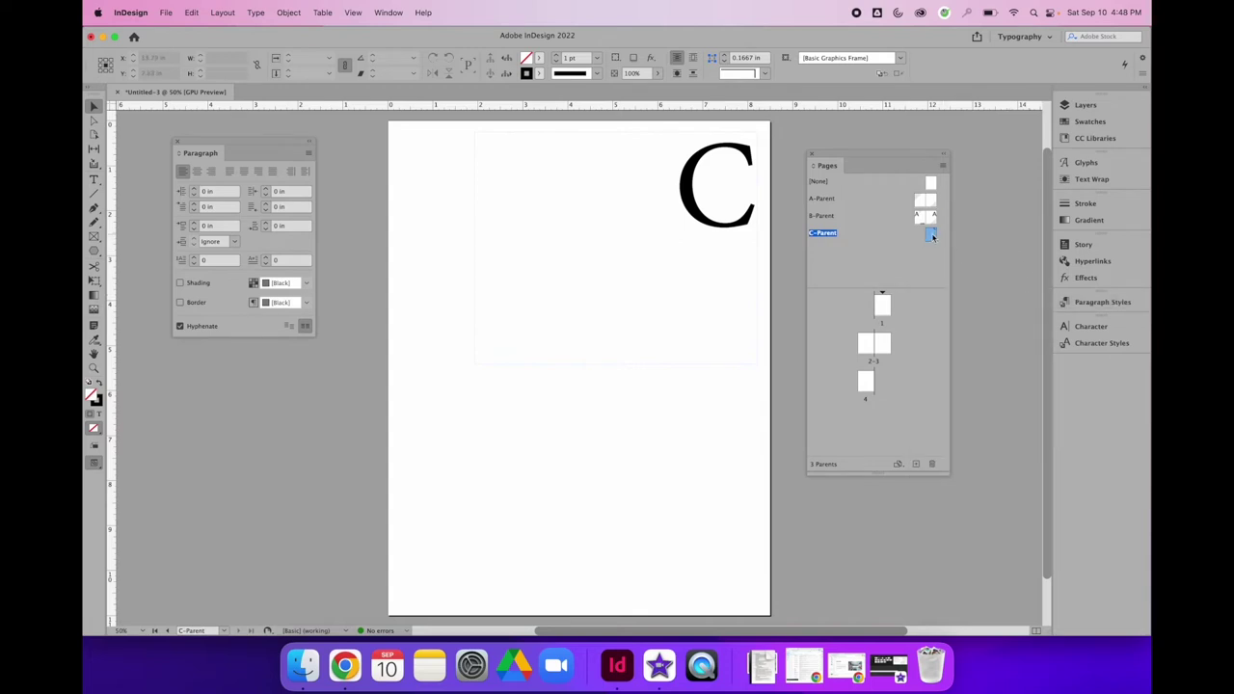
Apply C-Parent to all four document pages
{"action": "left_click_drag", "start_coordinate": [932, 234], "coordinate": [885, 293]}
{"action": "left_click_drag", "start_coordinate": [935, 238], "coordinate": [888, 304]}
{"action": "left_click_drag", "start_coordinate": [931, 235], "coordinate": [882, 307]}
{"action": "mouse_move", "coordinate": [921, 235]}
{"action": "left_mouse_down"}
{"action": "mouse_move", "coordinate": [873, 307]}
{"action": "mouse_move", "coordinate": [868, 344]}
{"action": "mouse_move", "coordinate": [931, 235]}
{"action": "mouse_move", "coordinate": [875, 325]}
{"action": "mouse_move", "coordinate": [885, 350]}
{"action": "left_mouse_up"}
{"action": "mouse_move", "coordinate": [931, 235]}
{"action": "left_mouse_down"}
{"action": "mouse_move", "coordinate": [903, 257]}
{"action": "mouse_move", "coordinate": [867, 382]}
{"action": "left_mouse_up"}
Examine the position of the page numbers on the left and right pages across all spreads
{"action": "double_click", "coordinate": [883, 307]}
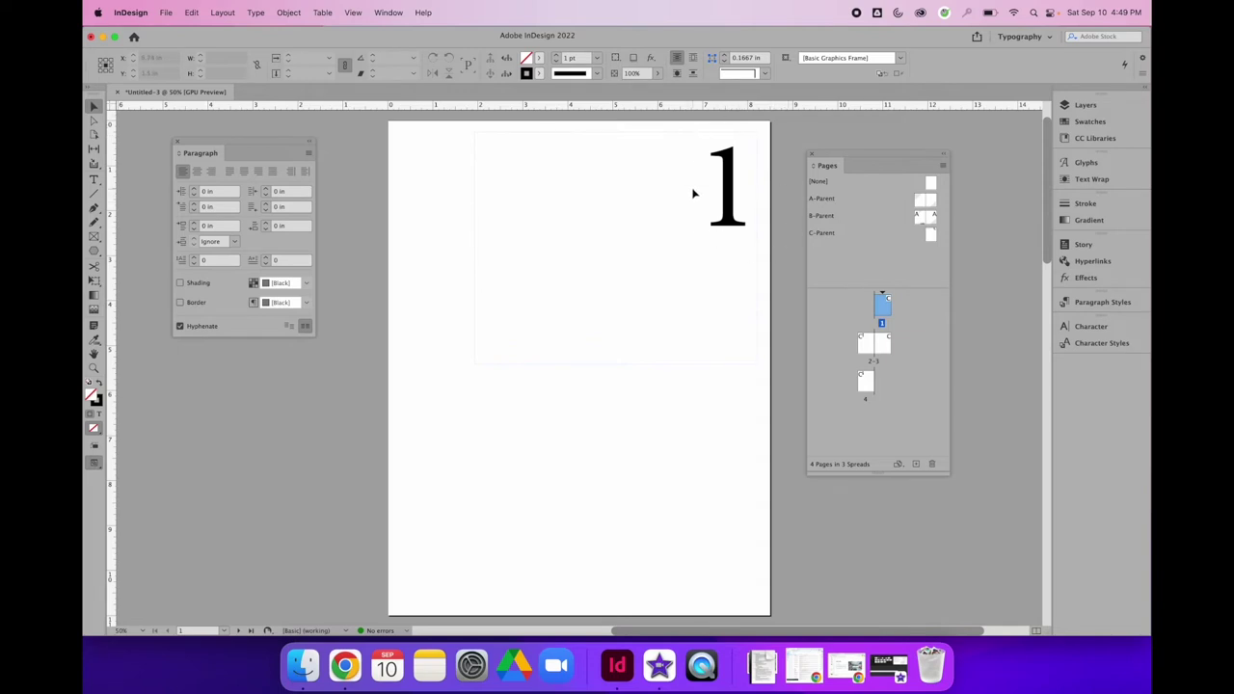
{"action": "double_click", "coordinate": [866, 345]}
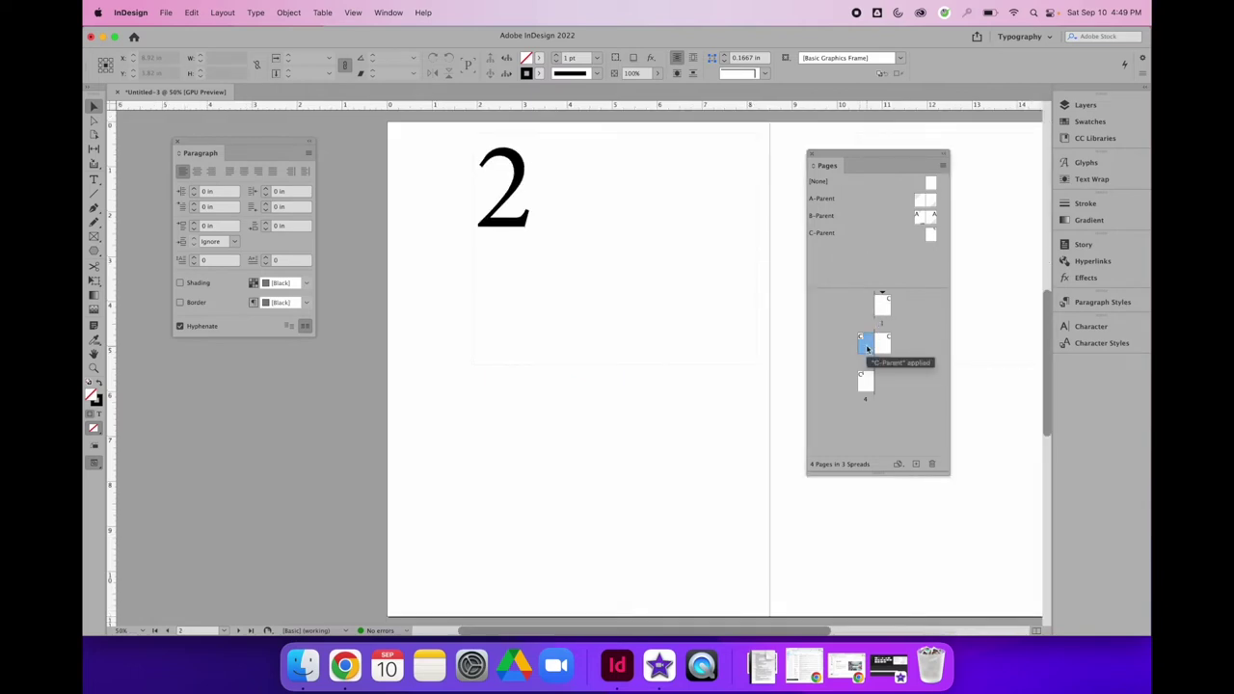
{"action": "key", "text": "super+minus"}
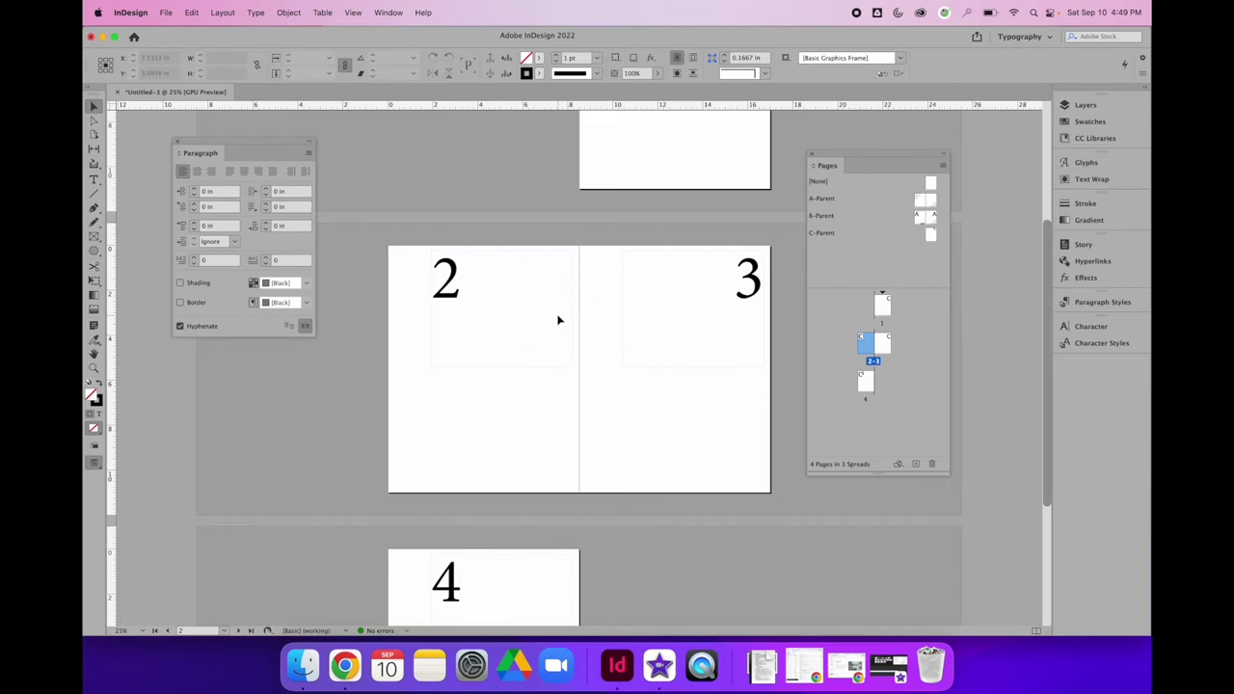
{"action": "scroll", "coordinate": [552, 328], "scroll_direction": "down", "scroll_amount": 3}
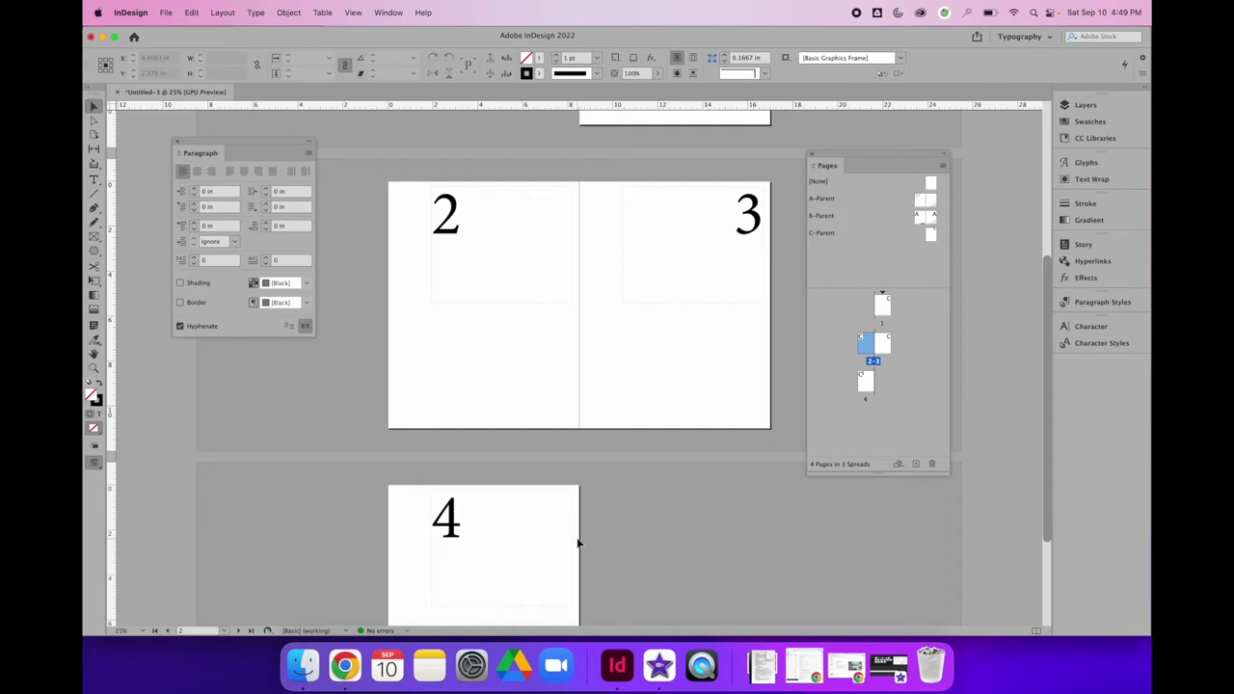
{"action": "scroll", "coordinate": [600, 436], "scroll_direction": "up", "scroll_amount": 7}
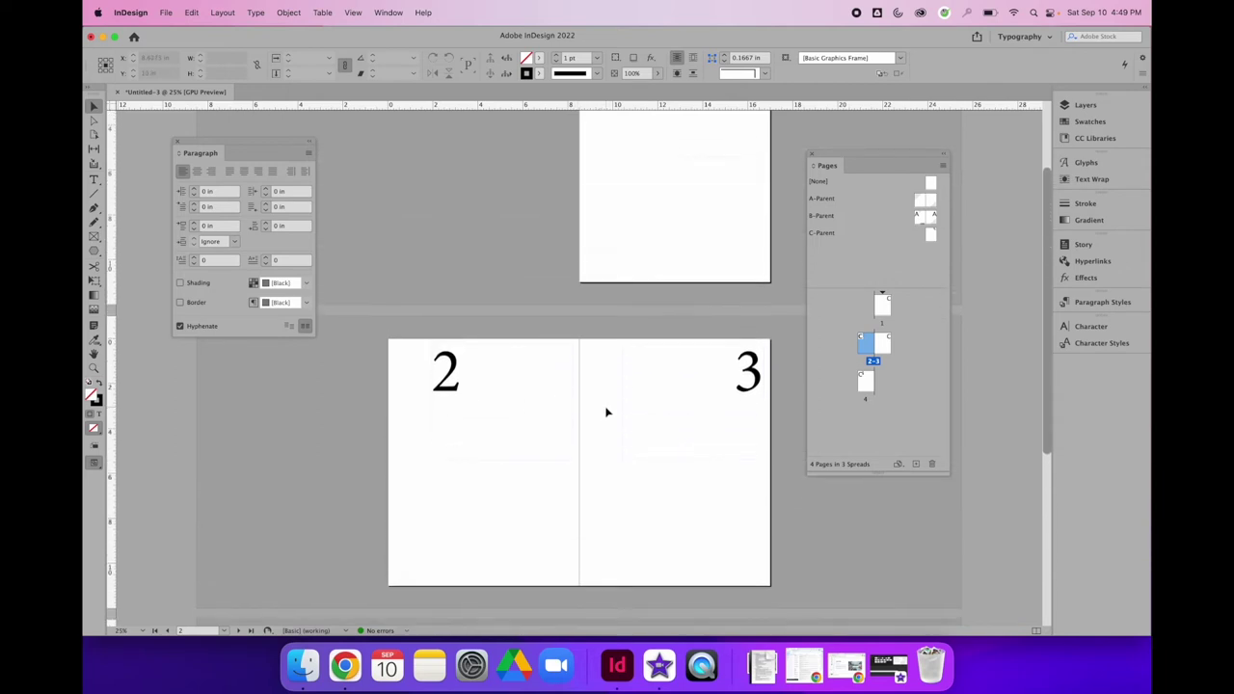
{"action": "scroll", "coordinate": [606, 412], "scroll_direction": "up", "scroll_amount": 5}
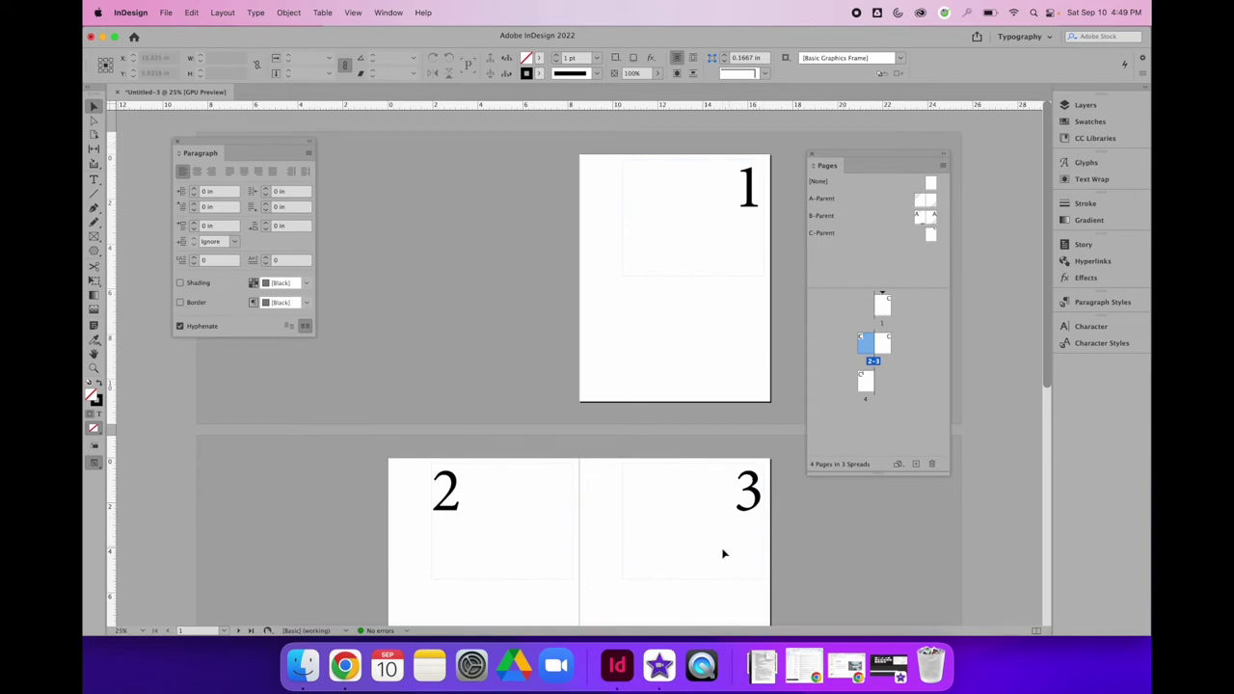
{"action": "scroll", "coordinate": [725, 552], "scroll_direction": "down", "scroll_amount": 3}
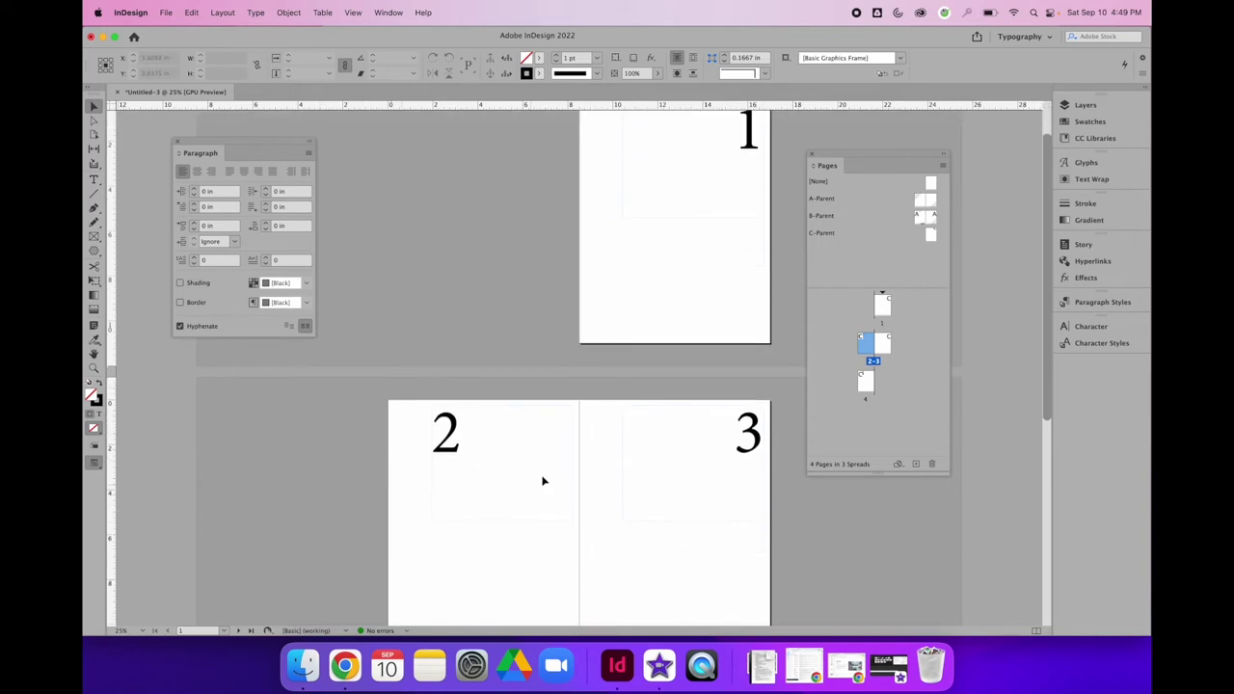
{"action": "scroll", "coordinate": [518, 421], "scroll_direction": "down", "scroll_amount": 4}
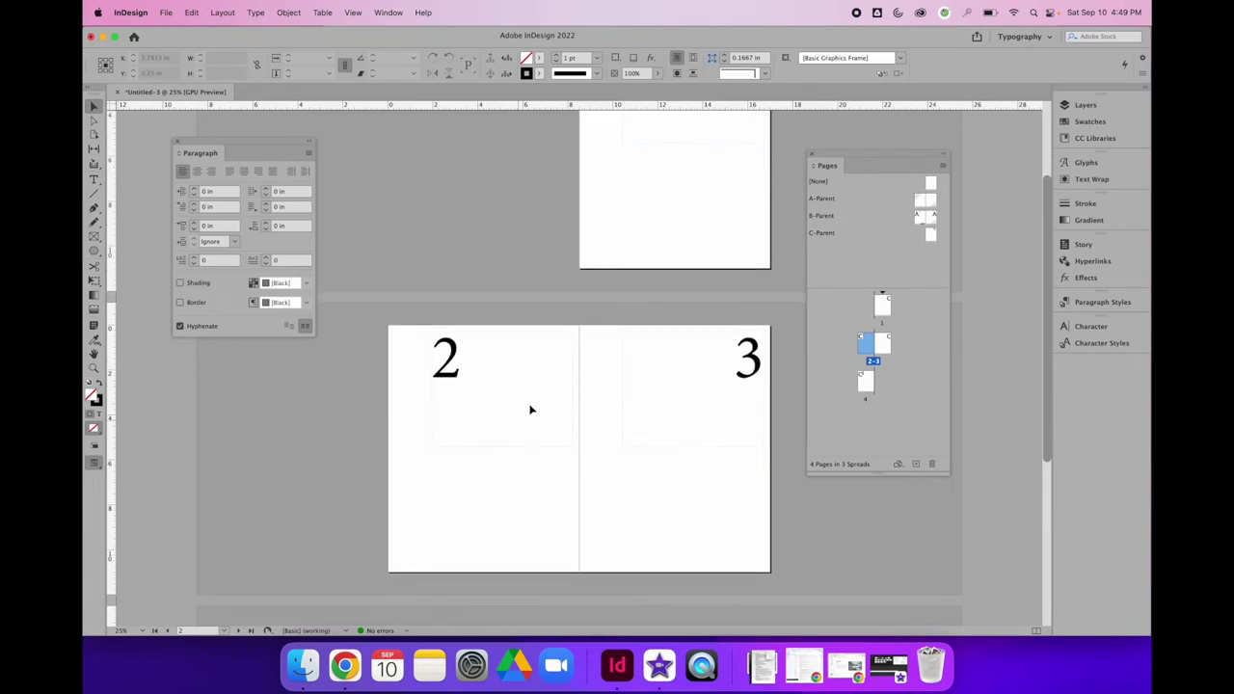
Widen the page number frame on C-Parent to nearly the full page width, shorten it to about half its height, and return to page 1
{"action": "double_click", "coordinate": [930, 233]}
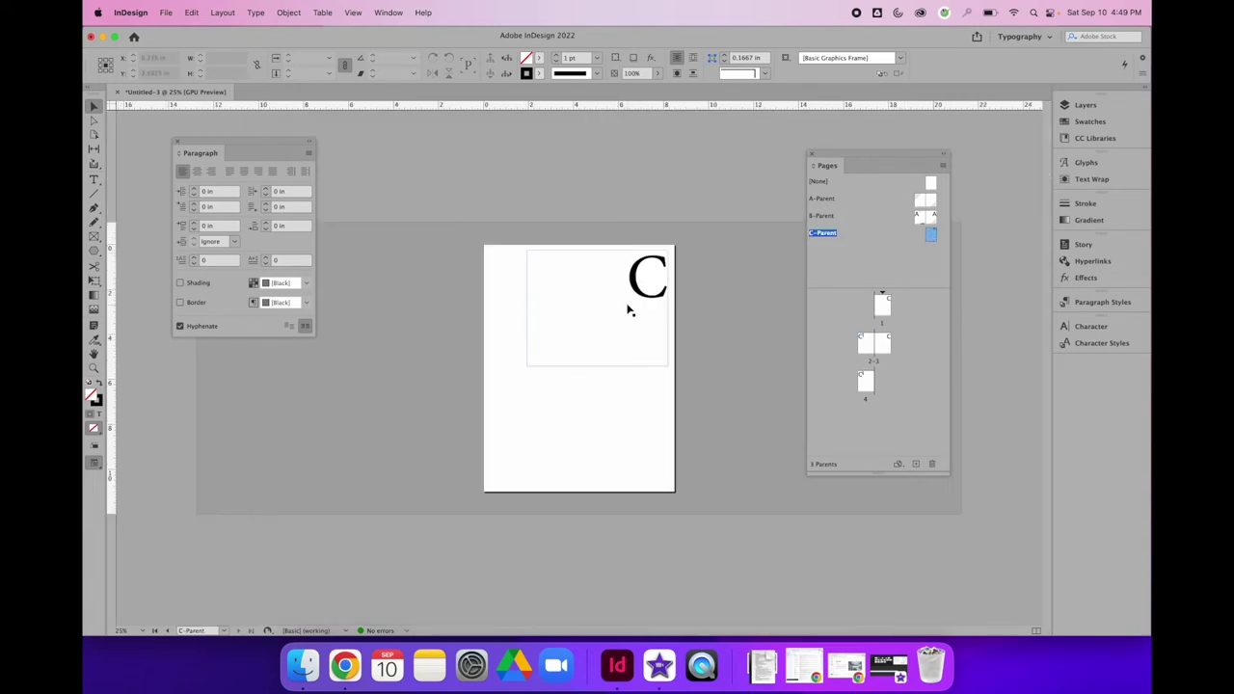
{"action": "left_click", "coordinate": [628, 309]}
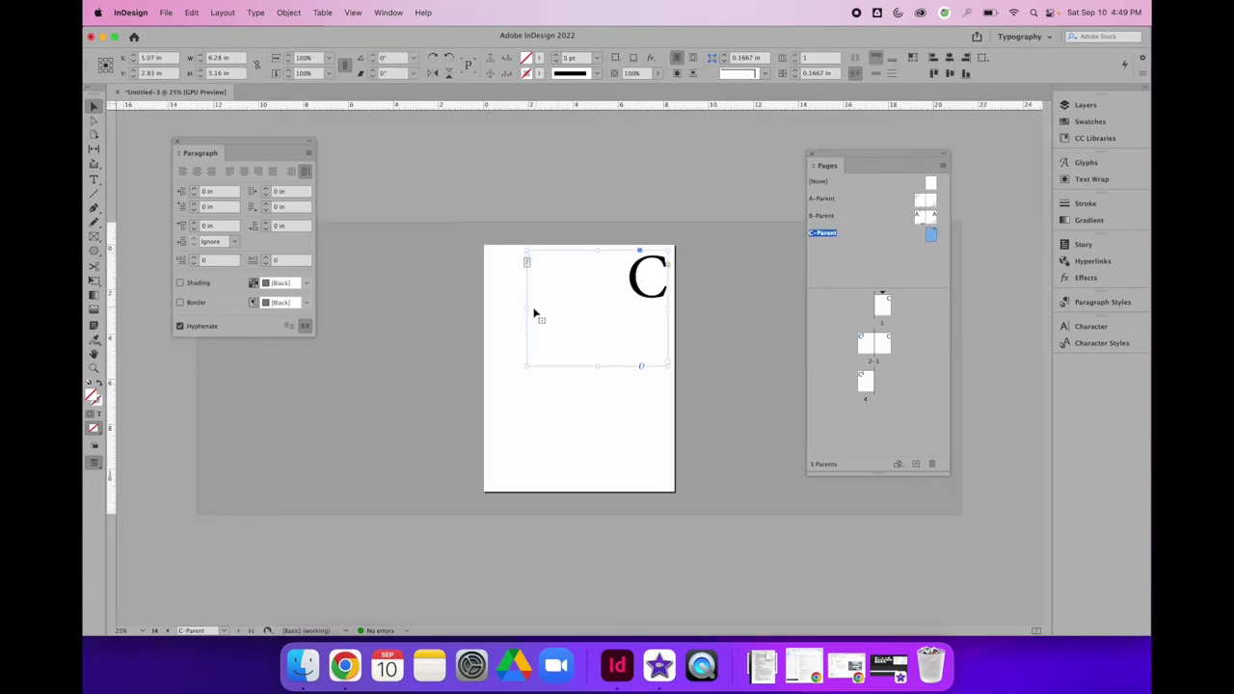
{"action": "left_click_drag", "start_coordinate": [527, 309], "coordinate": [491, 310]}
{"action": "left_click_drag", "start_coordinate": [580, 368], "coordinate": [578, 309]}
{"action": "left_click", "coordinate": [462, 376]}
{"action": "double_click", "coordinate": [883, 304]}
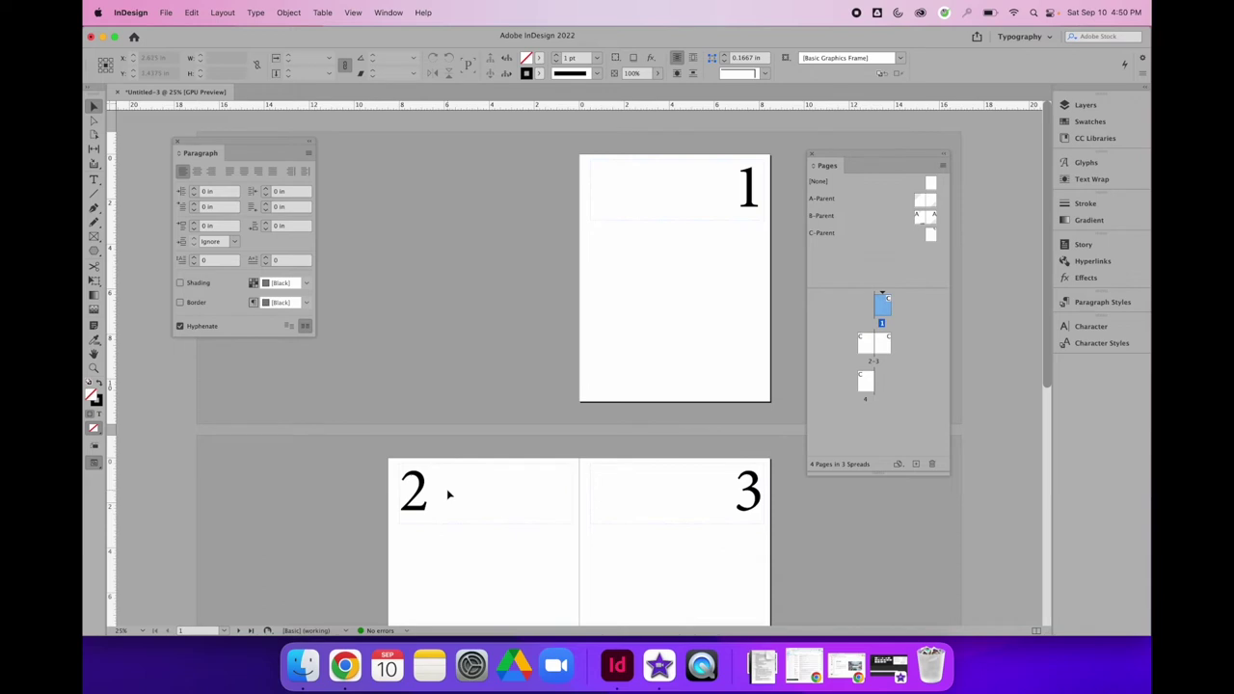
Review the document pages and compare the contents of the A-Parent and B-Parent spreads
{"action": "scroll", "coordinate": [448, 494], "scroll_direction": "down", "scroll_amount": 8}
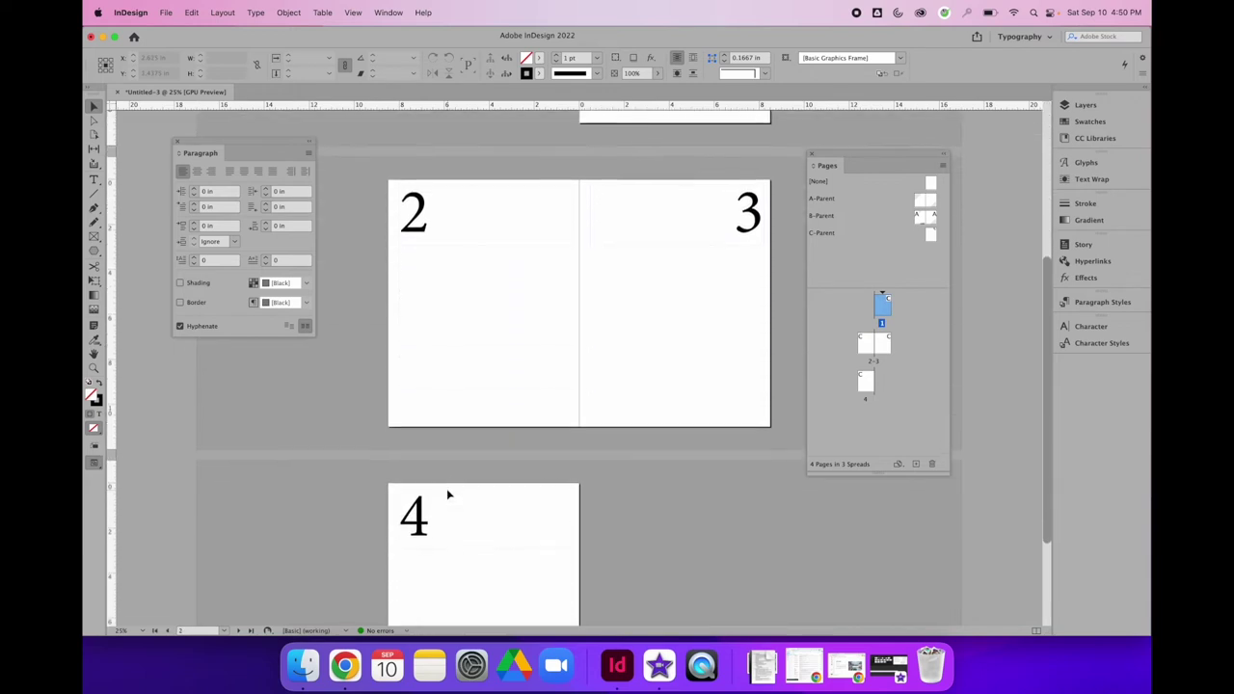
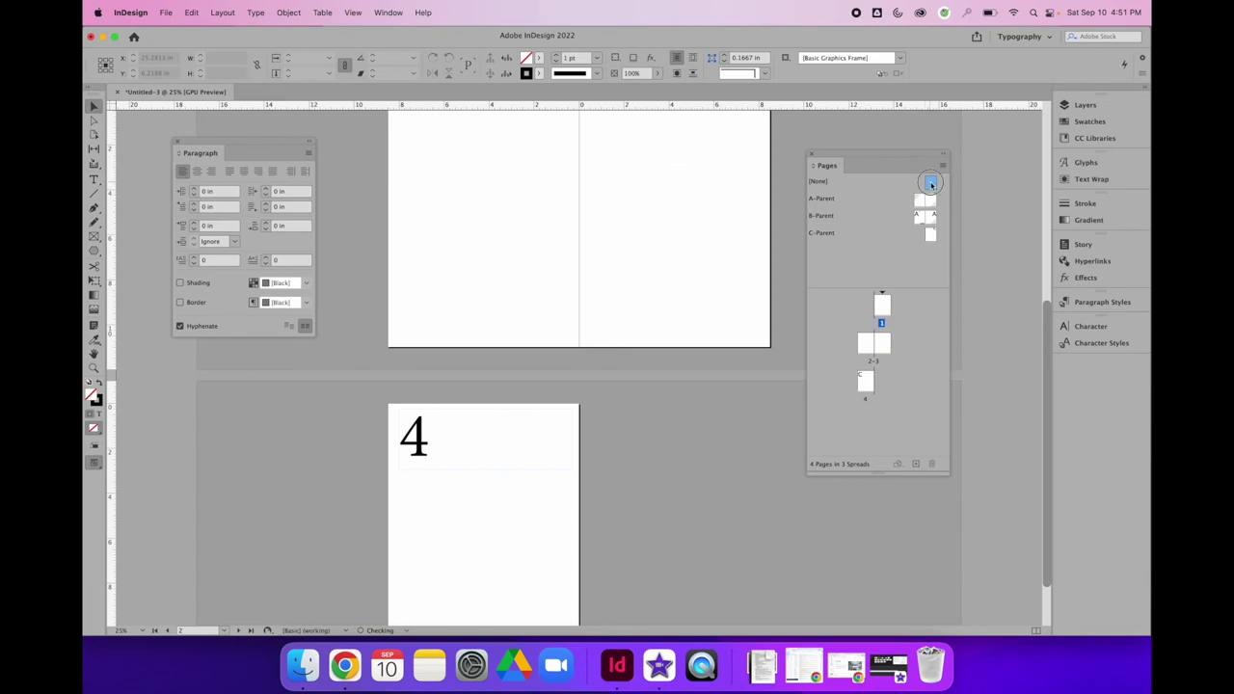
{"action": "scroll", "coordinate": [726, 385], "scroll_direction": "up", "scroll_amount": 5}
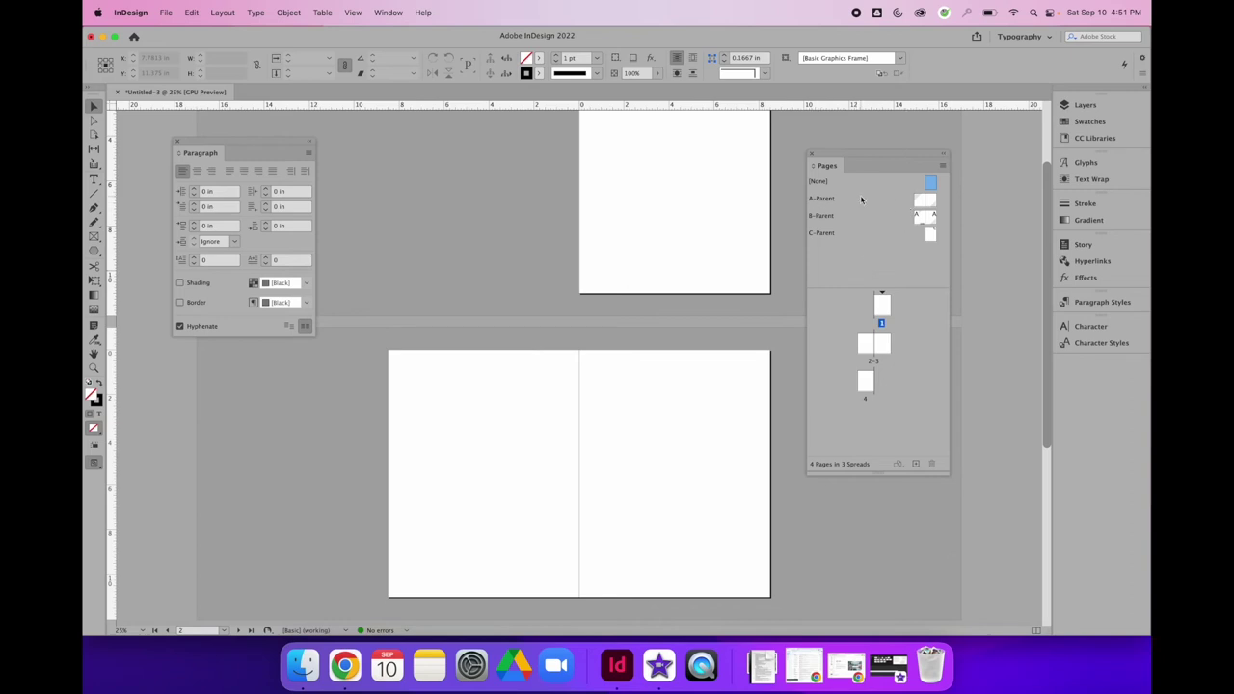
{"action": "double_click", "coordinate": [921, 199]}
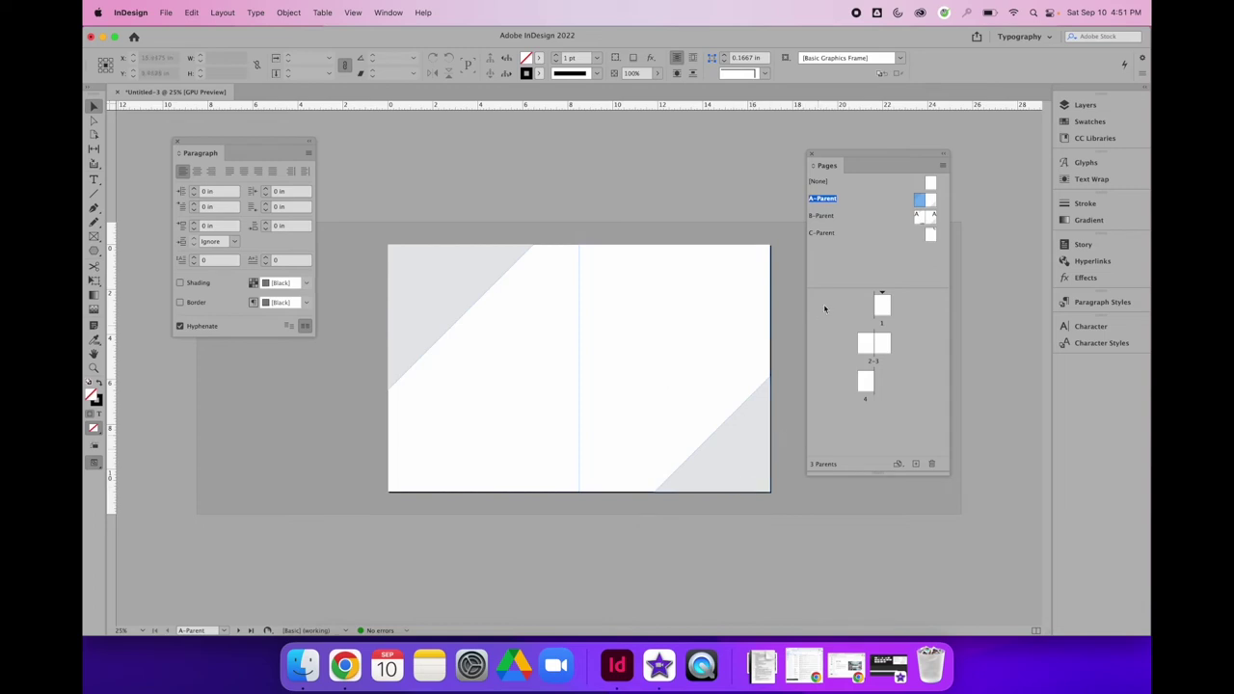
{"action": "double_click", "coordinate": [922, 219]}
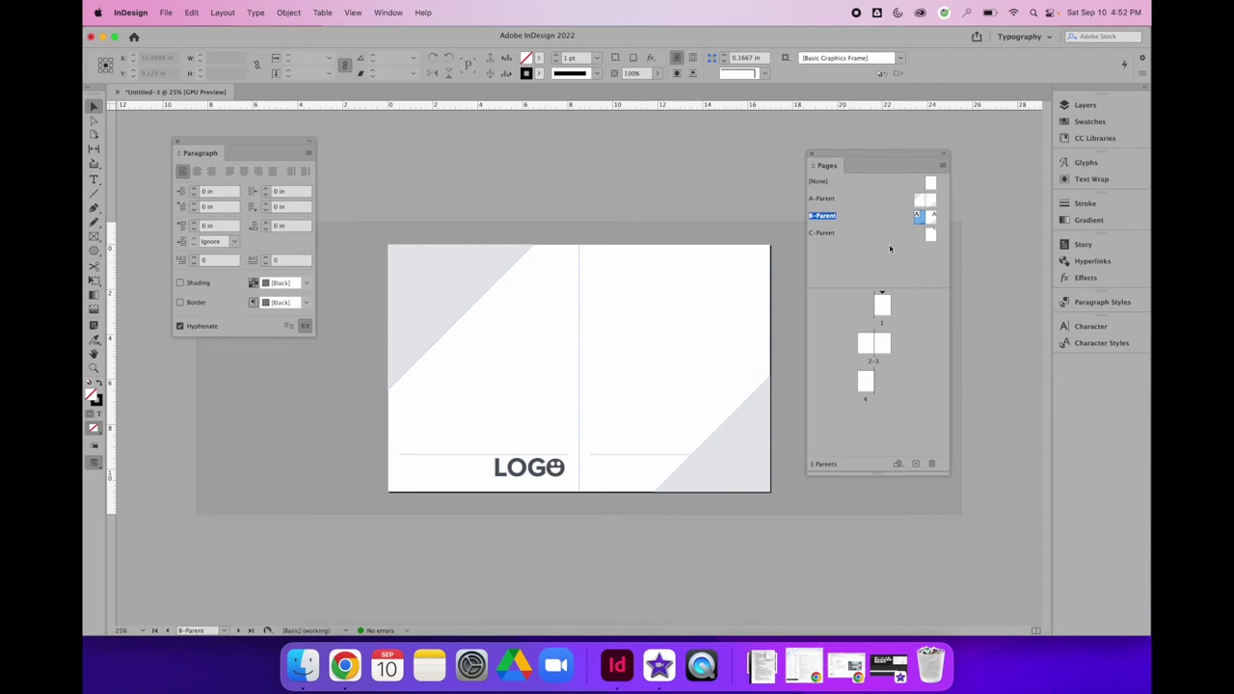
{"action": "double_click", "coordinate": [924, 200]}
{"action": "left_click", "coordinate": [675, 369]}
{"action": "left_click", "coordinate": [483, 368]}
{"action": "double_click", "coordinate": [924, 217]}
{"action": "left_click", "coordinate": [924, 201]}
{"action": "double_click", "coordinate": [924, 201]}
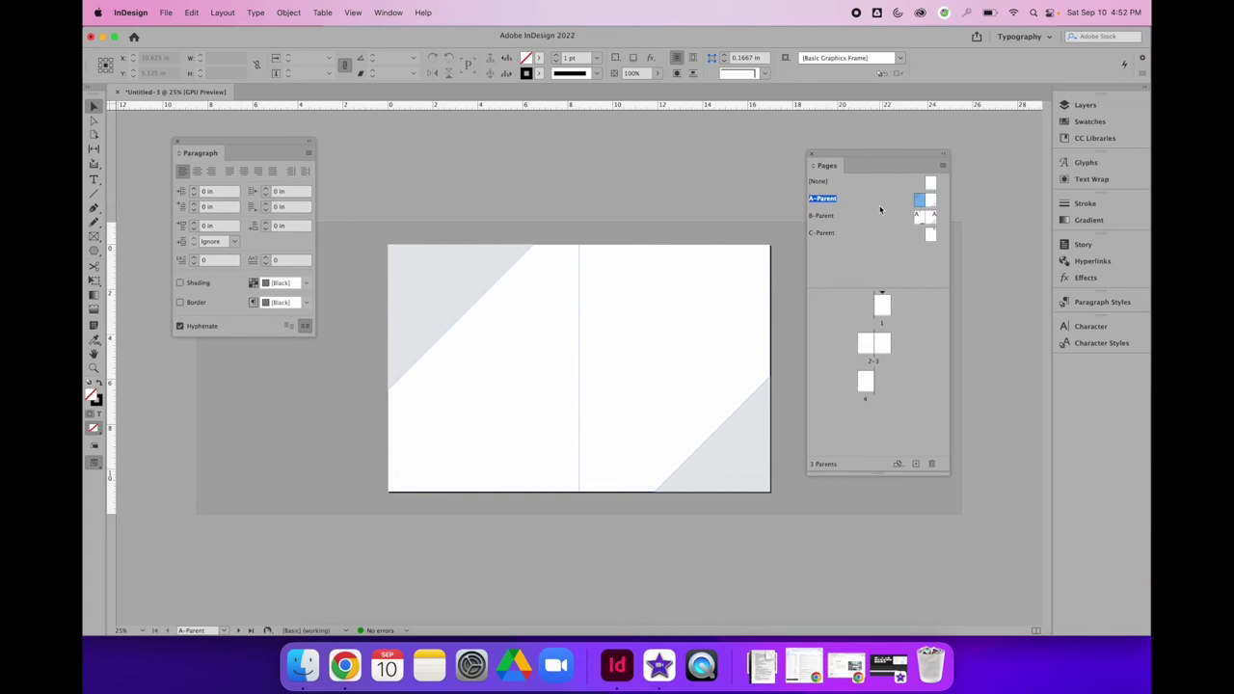
Apply A-Parent to all four document pages and check the corner shapes on each spread
{"action": "left_click_drag", "start_coordinate": [922, 199], "coordinate": [887, 307]}
{"action": "left_click_drag", "start_coordinate": [922, 199], "coordinate": [874, 342]}
{"action": "left_click_drag", "start_coordinate": [922, 199], "coordinate": [867, 386]}
{"action": "double_click", "coordinate": [887, 307]}
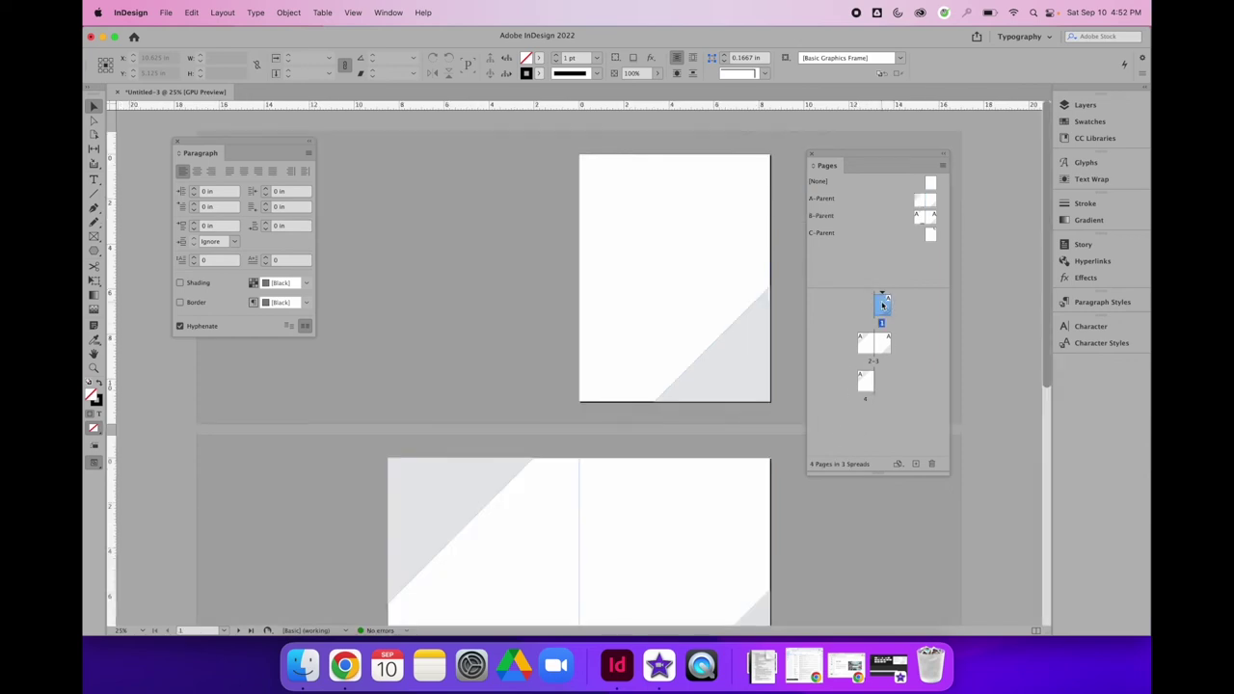
{"action": "scroll", "coordinate": [675, 367], "scroll_direction": "down", "scroll_amount": 5}
{"action": "scroll", "coordinate": [674, 384], "scroll_direction": "up", "scroll_amount": 5}
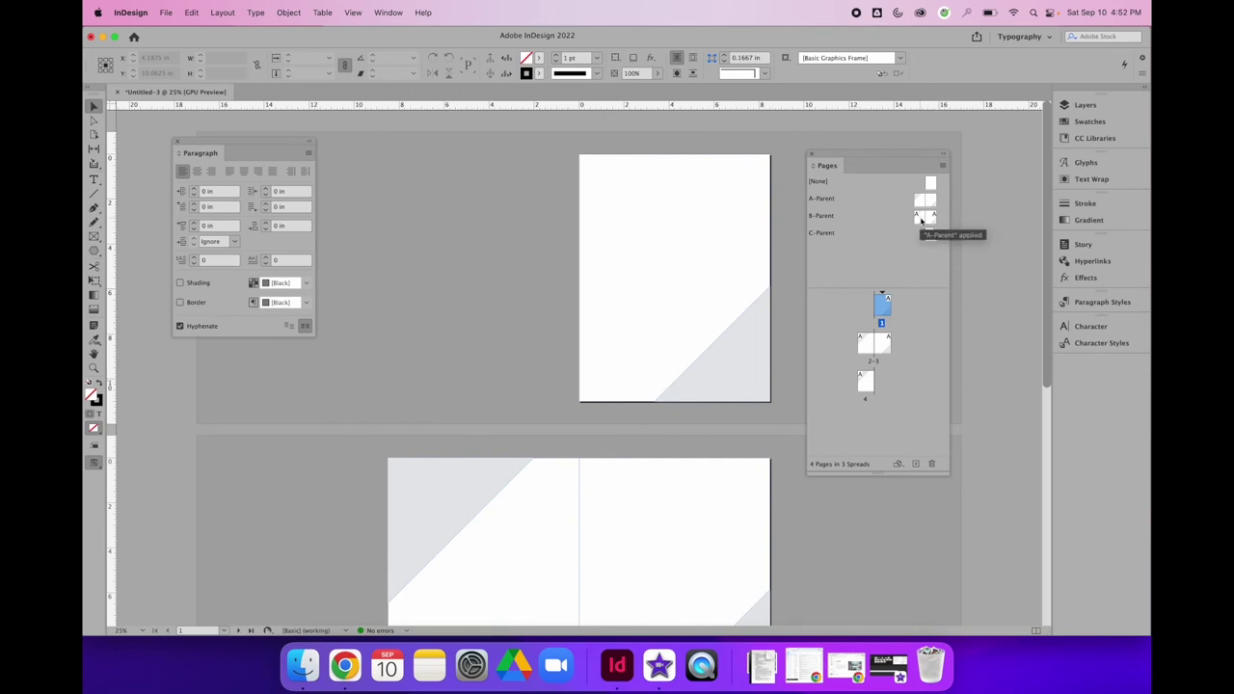
{"action": "scroll", "coordinate": [694, 435], "scroll_direction": "down", "scroll_amount": 3}
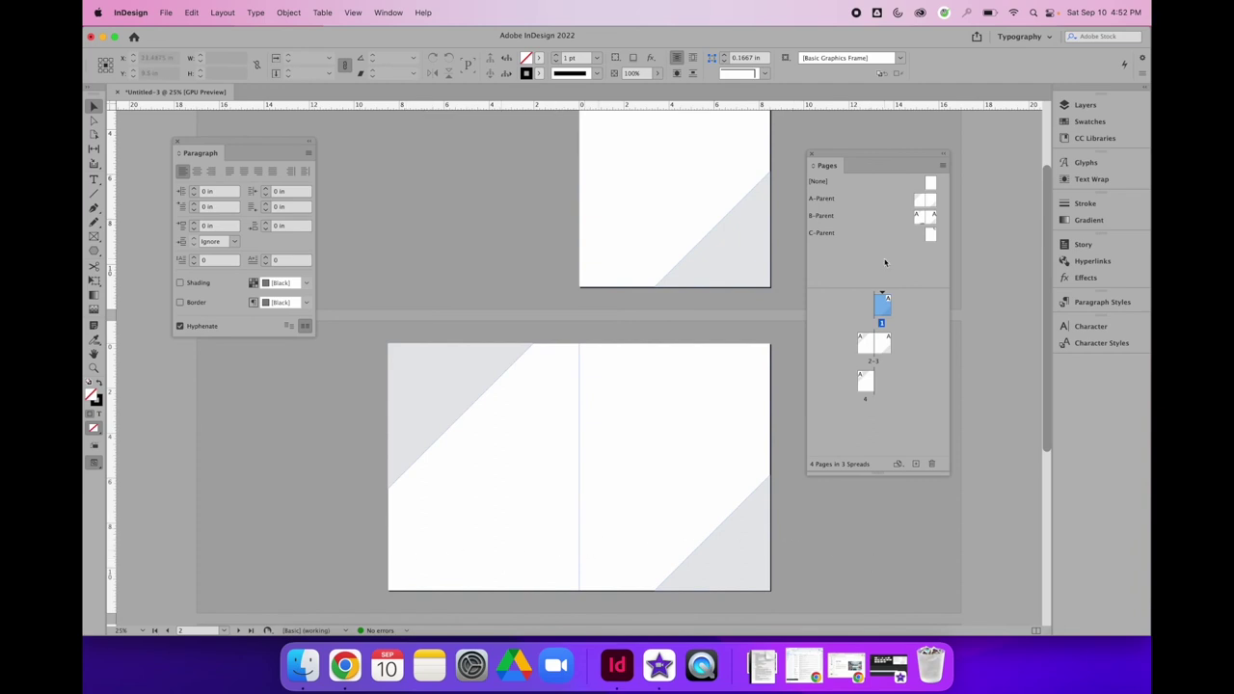
Set B-Parent to be based on no other parent in its Parent Options
{"action": "left_click", "coordinate": [918, 216]}
{"action": "left_click", "coordinate": [825, 218]}
{"action": "double_click", "coordinate": [824, 217]}
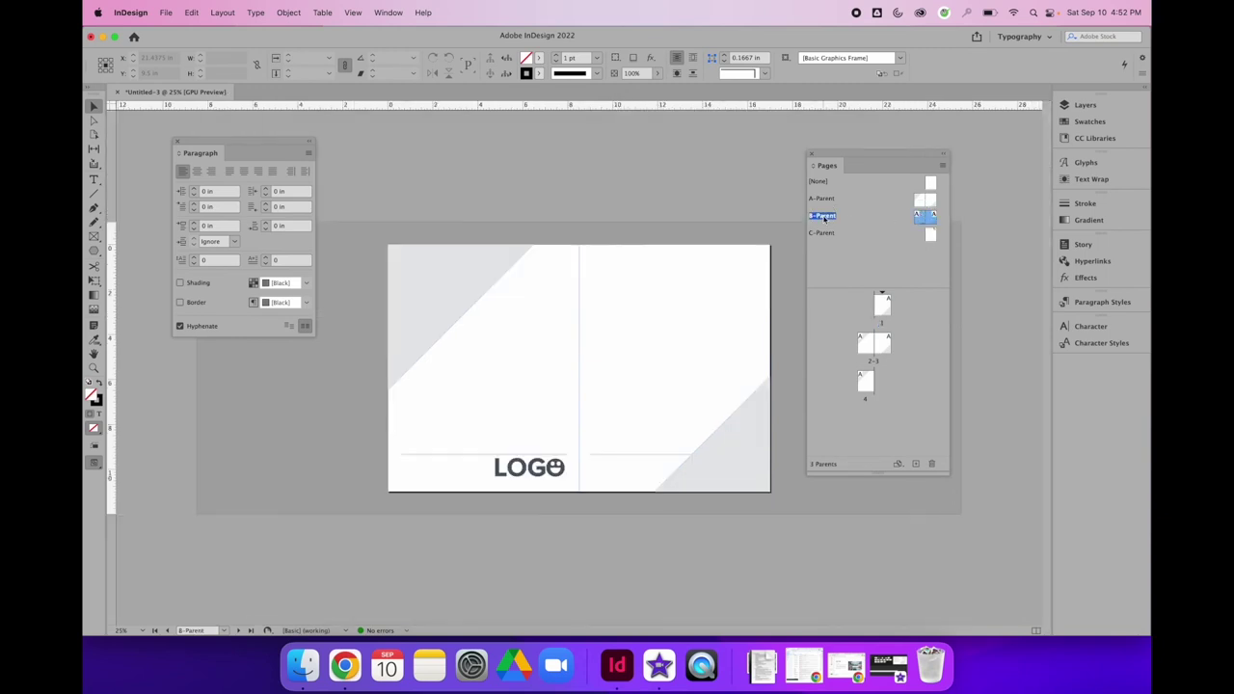
{"action": "right_click", "coordinate": [825, 218]}
{"action": "left_click", "coordinate": [860, 292]}
{"action": "left_click", "coordinate": [598, 294]}
{"action": "left_click", "coordinate": [580, 306]}
{"action": "left_click", "coordinate": [689, 264]}
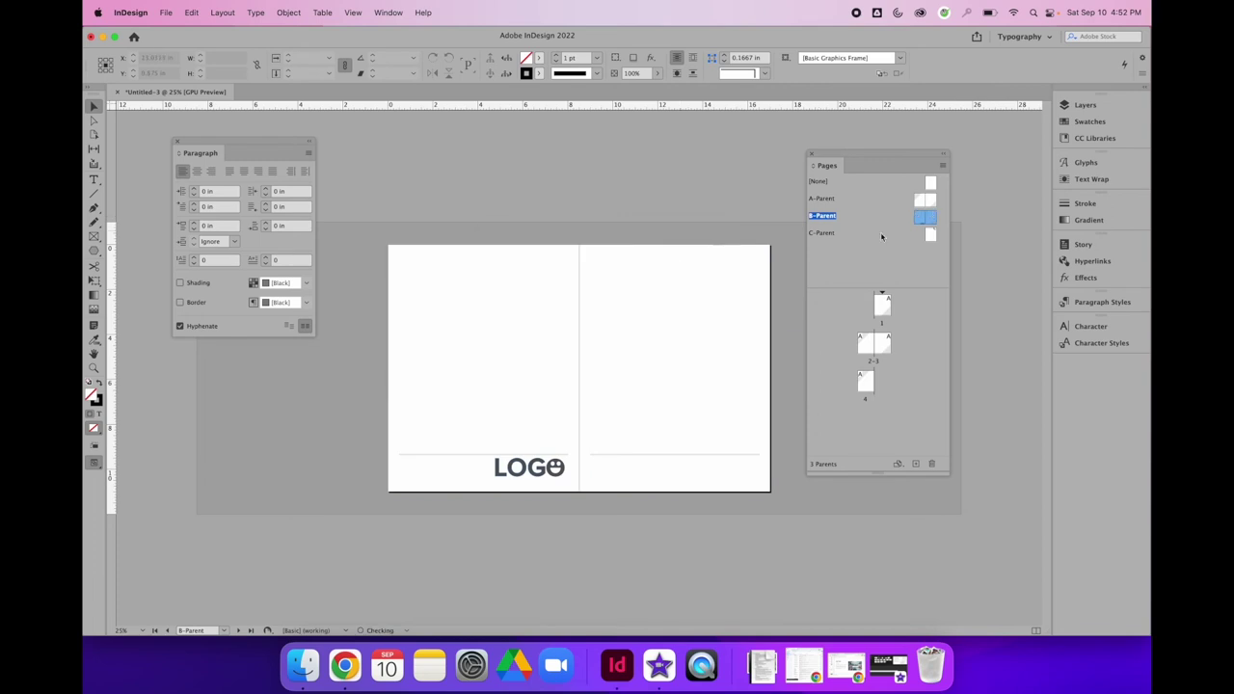
Apply B-Parent to pages 2 and 3 and compare them with pages 1 and 4
{"action": "left_click_drag", "start_coordinate": [923, 221], "coordinate": [872, 353]}
{"action": "left_click_drag", "start_coordinate": [923, 220], "coordinate": [886, 347]}
{"action": "double_click", "coordinate": [883, 306]}
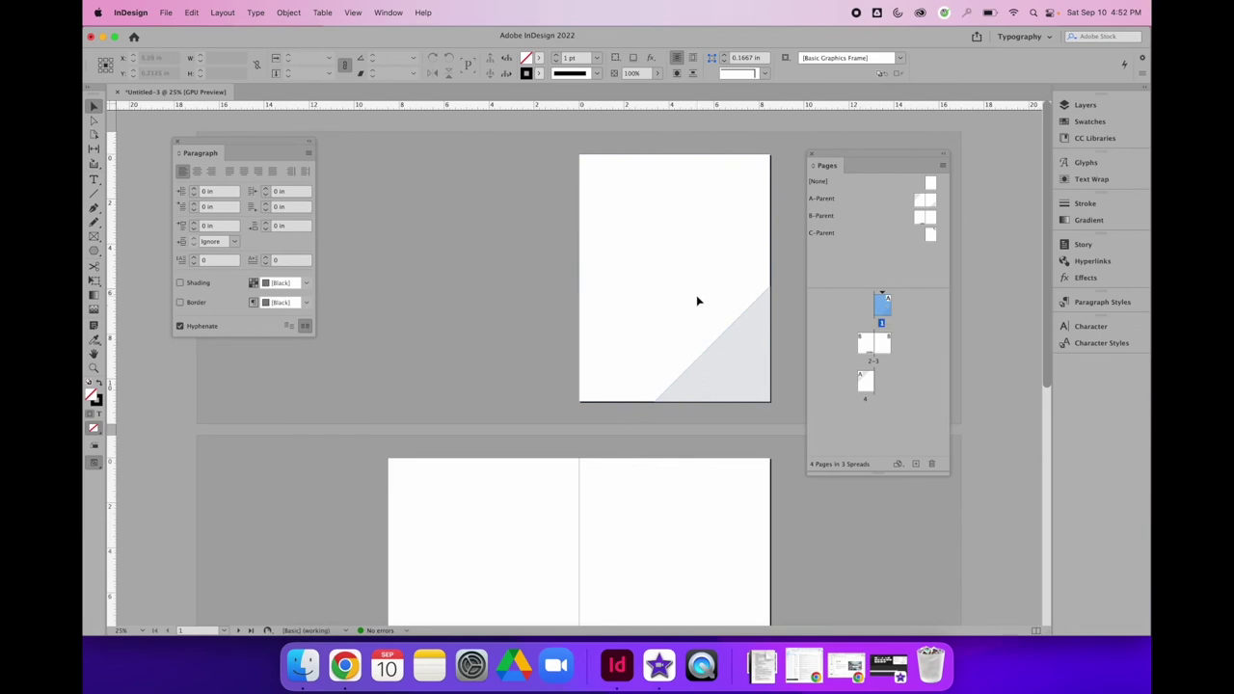
{"action": "scroll", "coordinate": [698, 302], "scroll_direction": "down", "scroll_amount": 6}
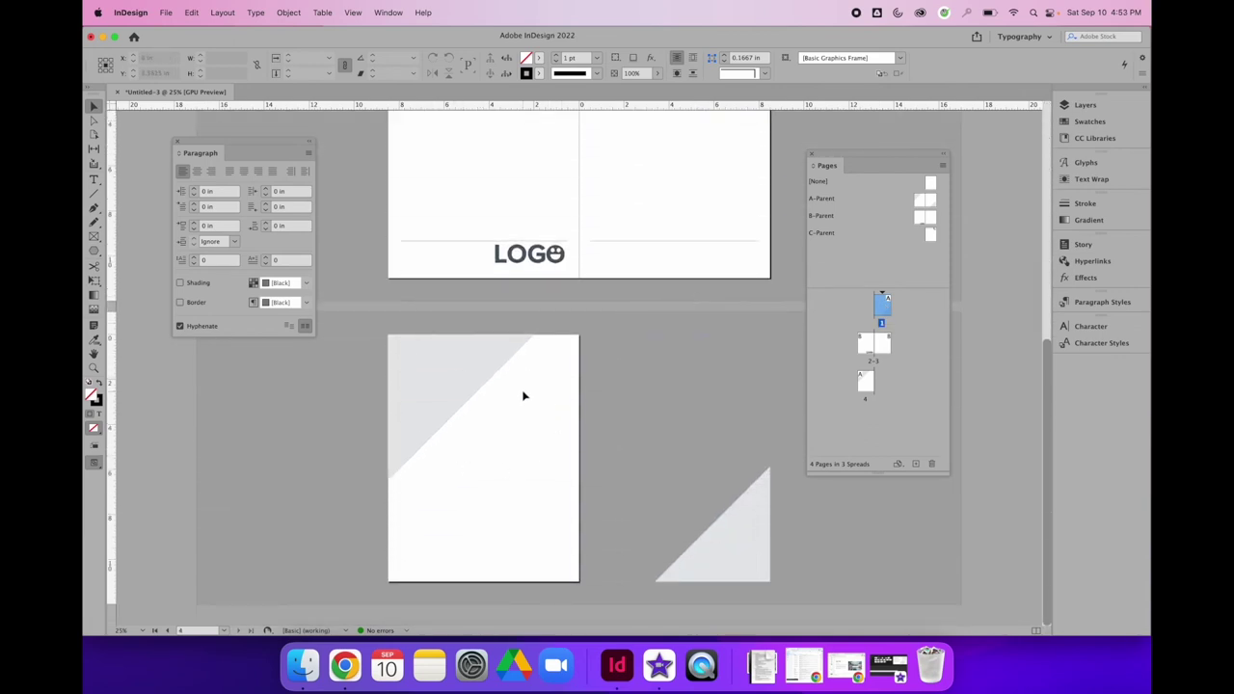
{"action": "scroll", "coordinate": [524, 395], "scroll_direction": "up", "scroll_amount": 4}
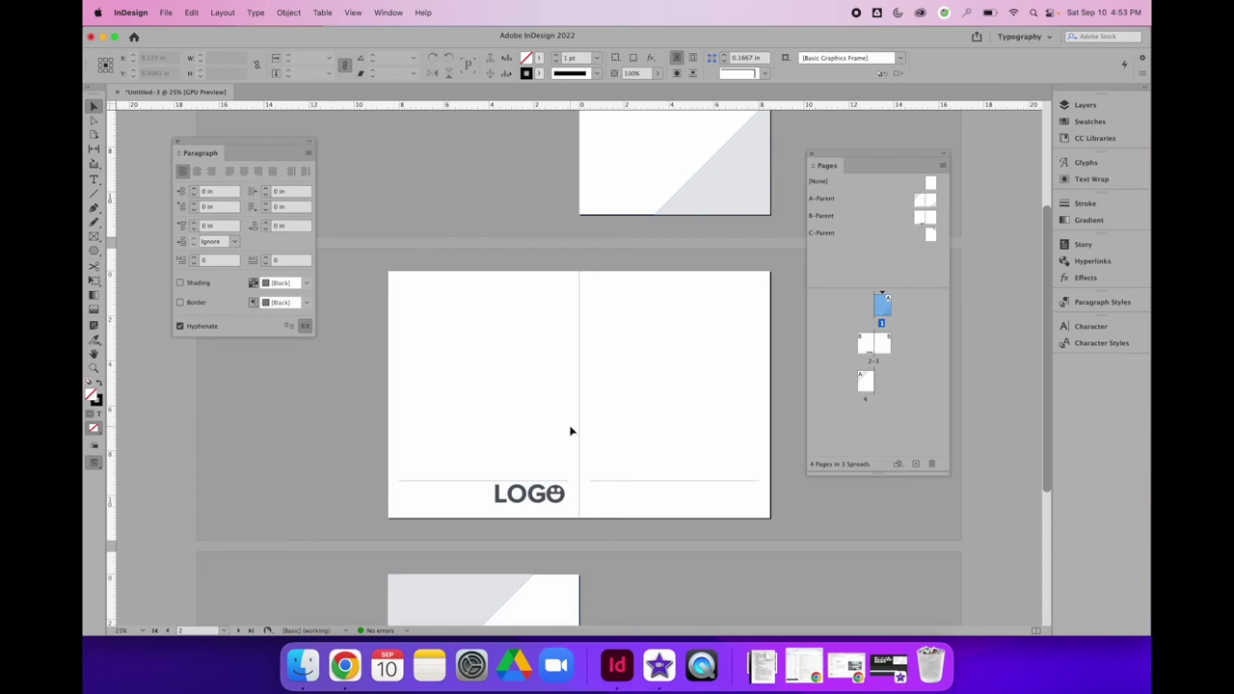
Base B-Parent on A-Parent in its Parent Options, keeping it at 2 pages
{"action": "double_click", "coordinate": [925, 198]}
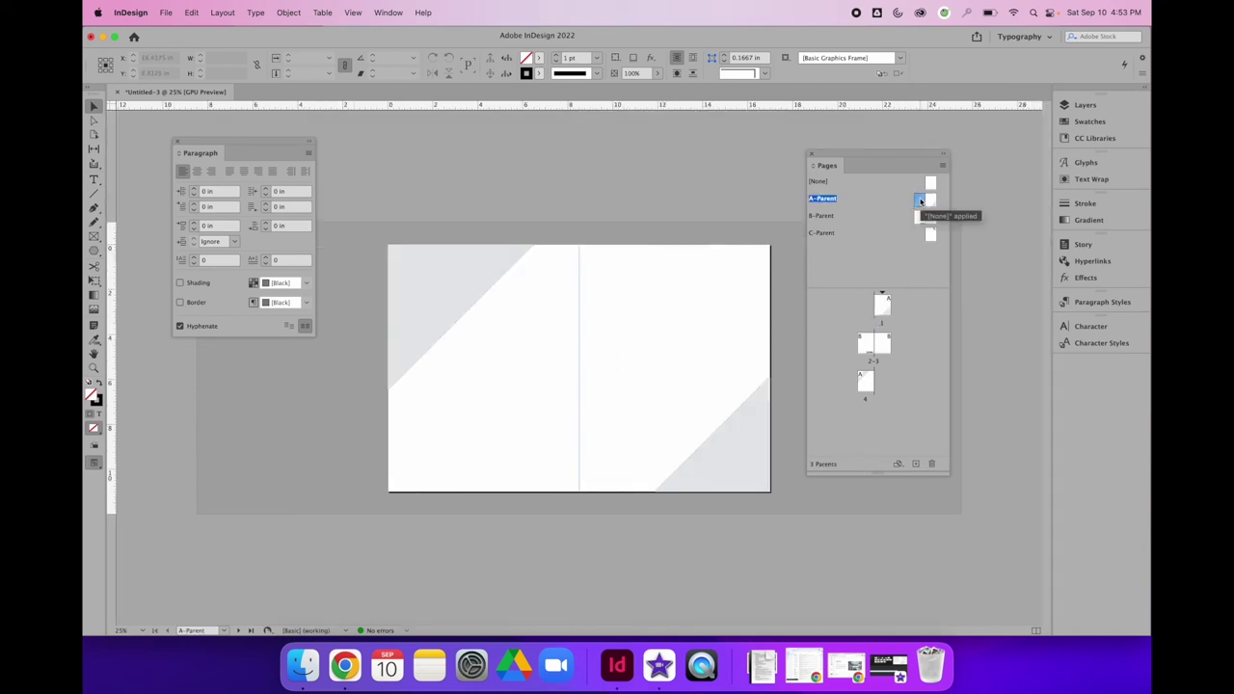
{"action": "double_click", "coordinate": [922, 218]}
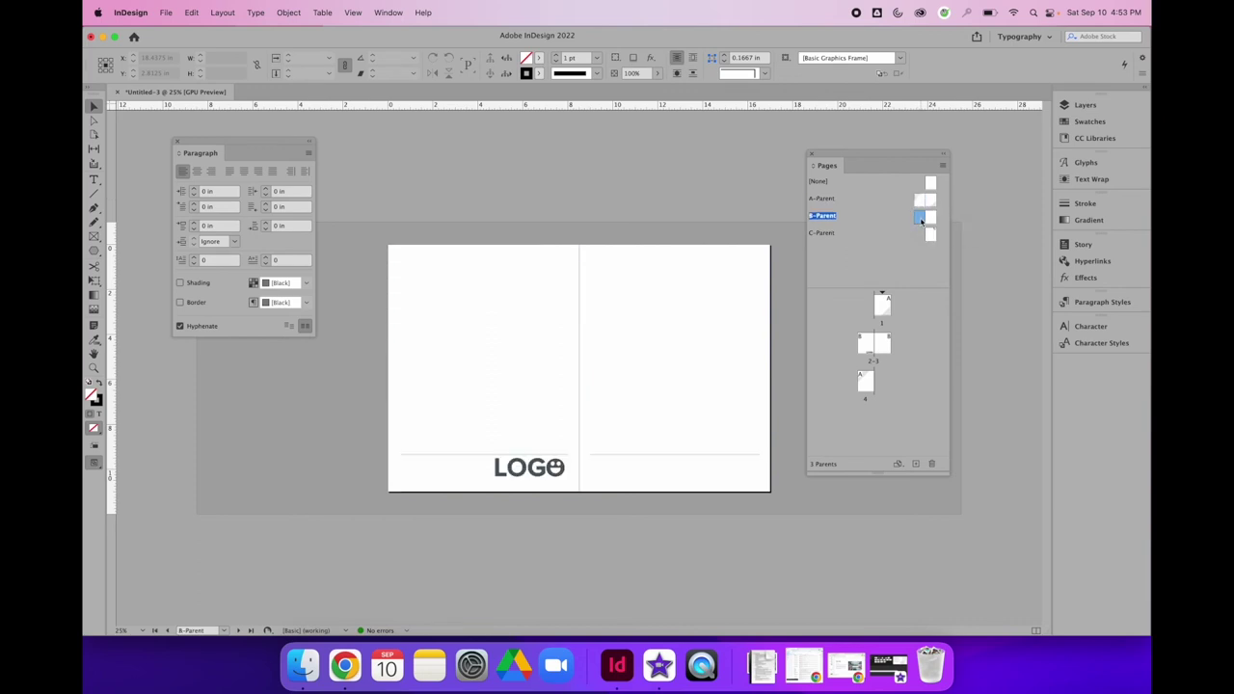
{"action": "right_click", "coordinate": [823, 218]}
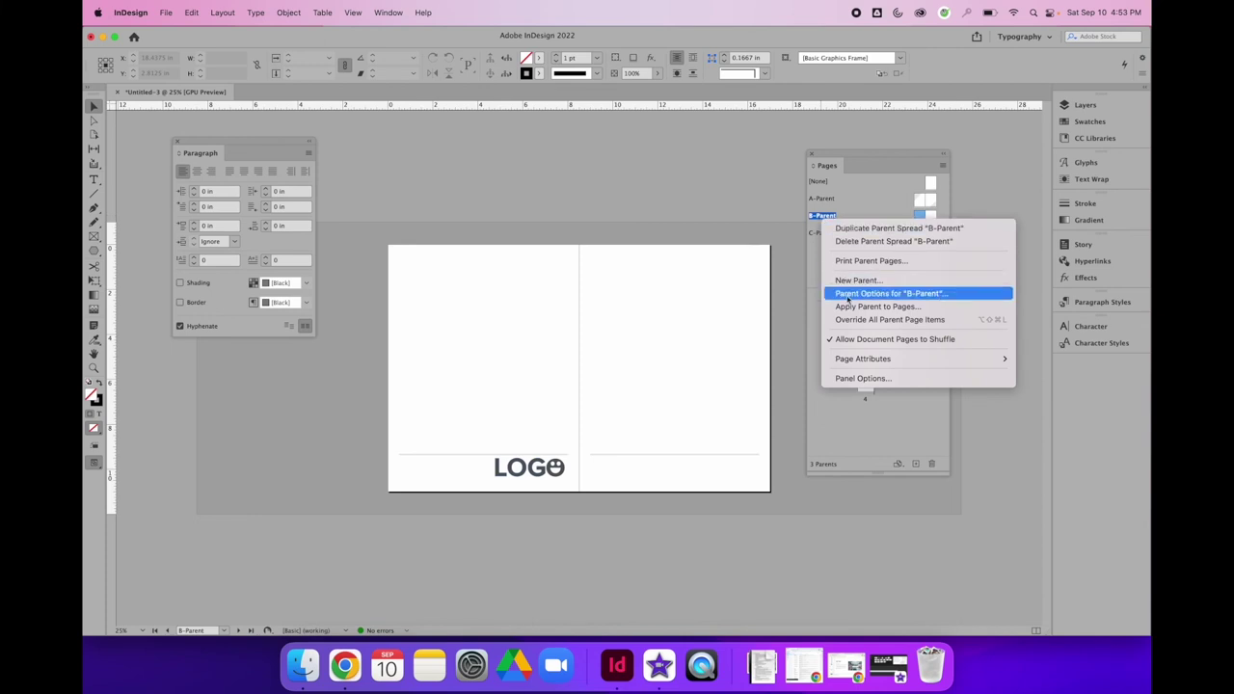
{"action": "left_click", "coordinate": [934, 294]}
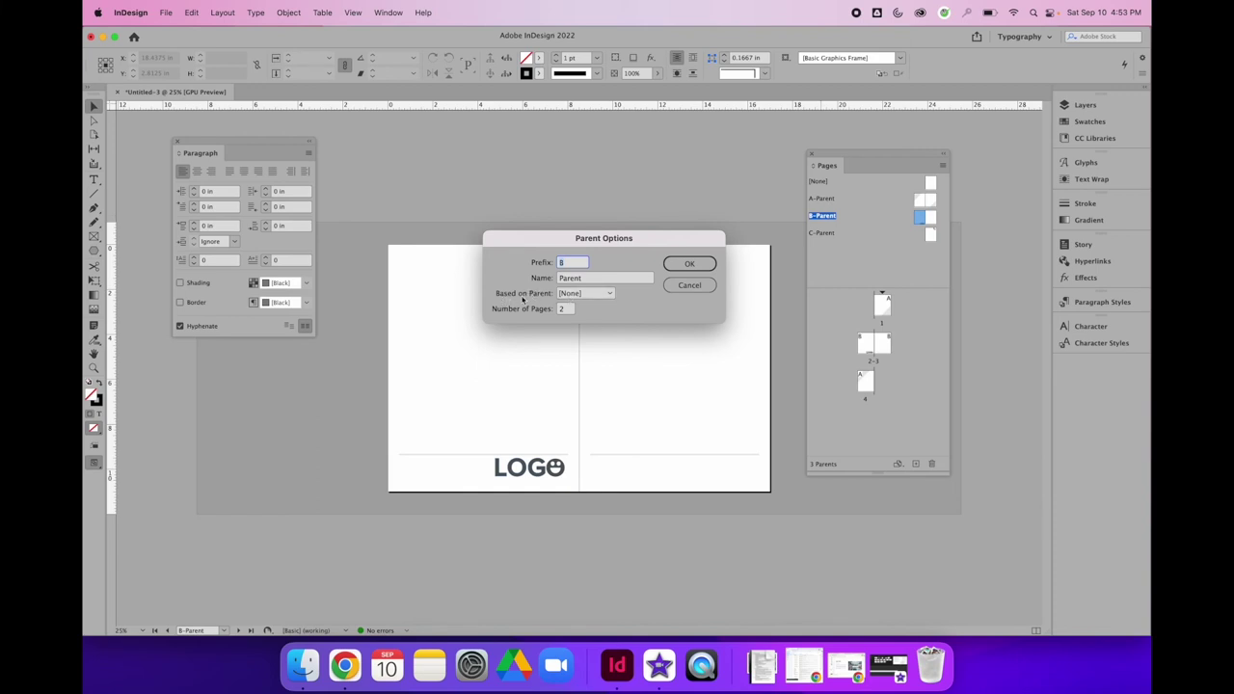
{"action": "left_click", "coordinate": [605, 295]}
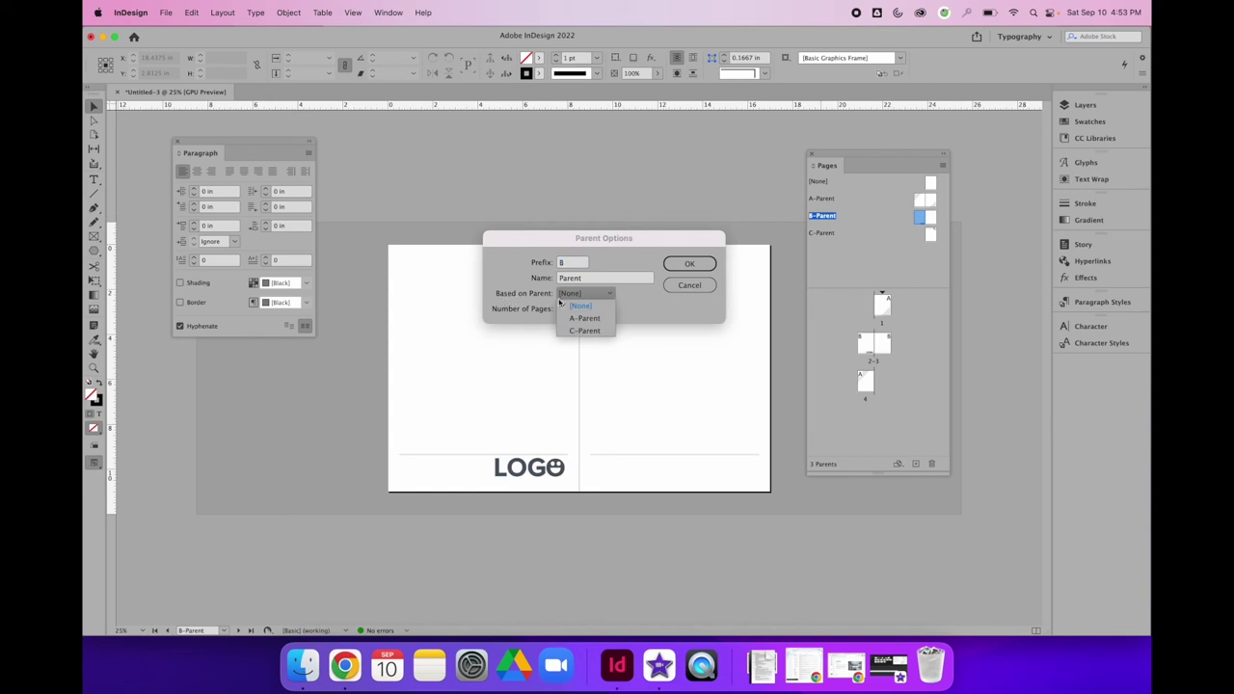
{"action": "left_click", "coordinate": [583, 319]}
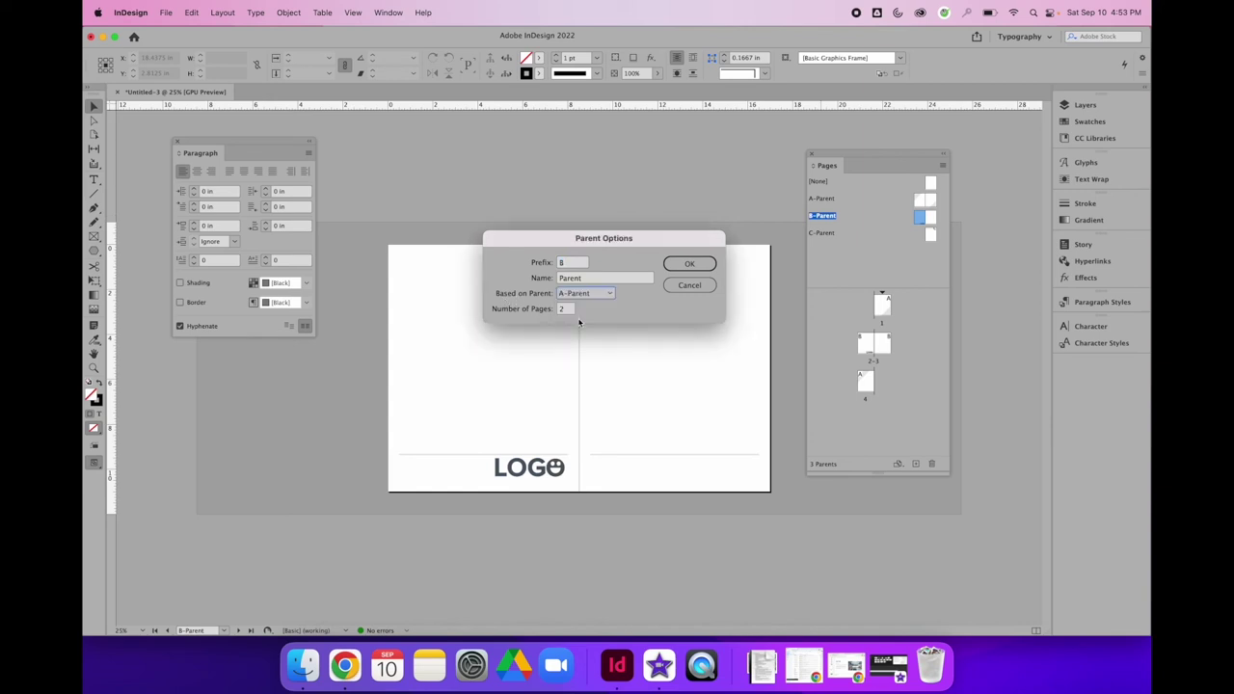
{"action": "left_click", "coordinate": [689, 264]}
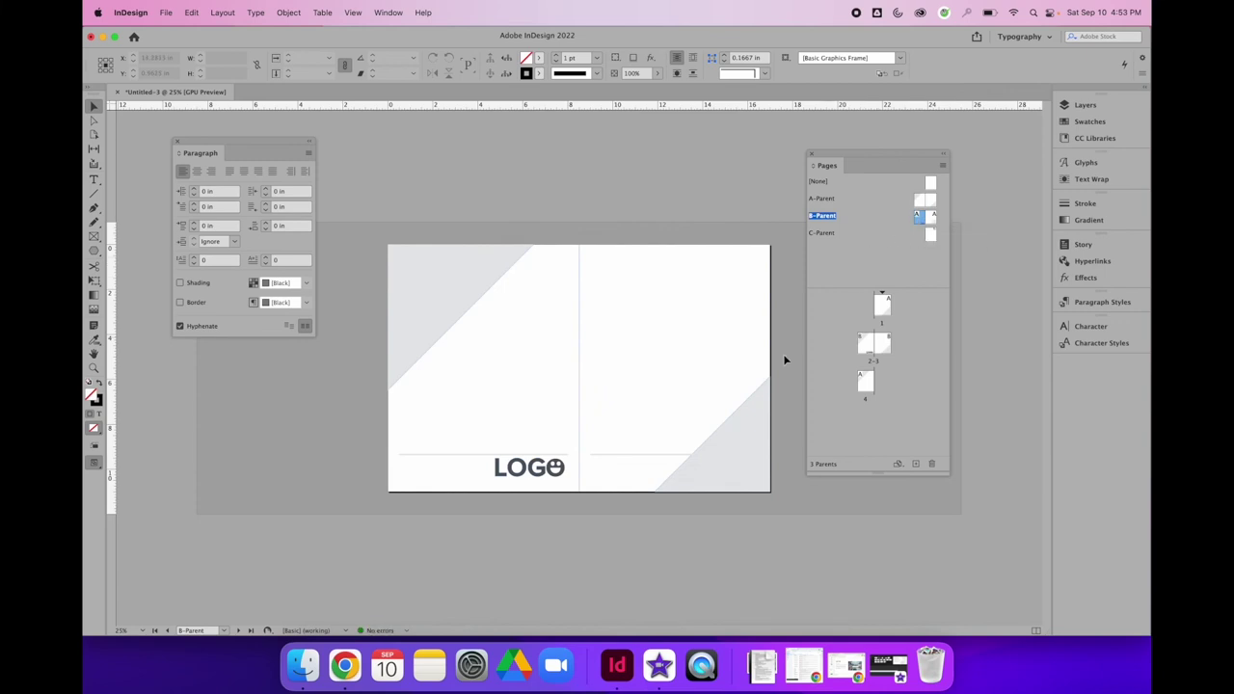
Check which items on the B-Parent spread are selectable by testing the footer lines, the logo and the upper-left corner shape
{"action": "left_click_drag", "start_coordinate": [358, 420], "coordinate": [792, 498]}
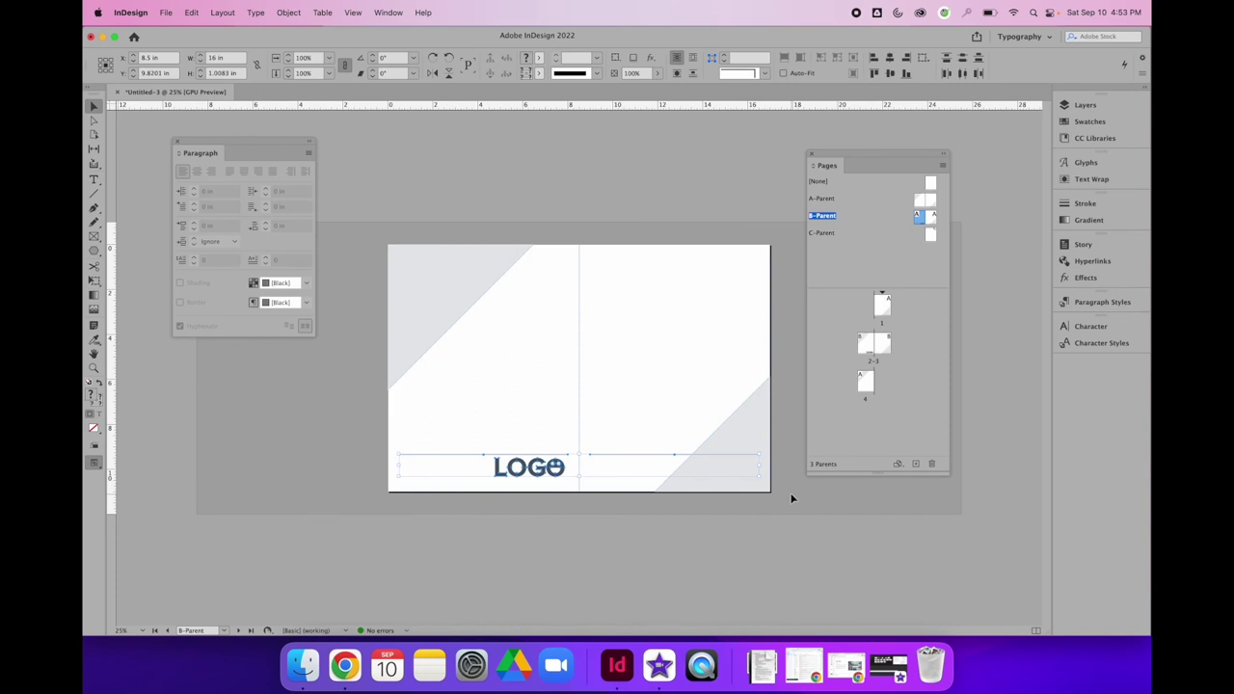
{"action": "left_click", "coordinate": [675, 364]}
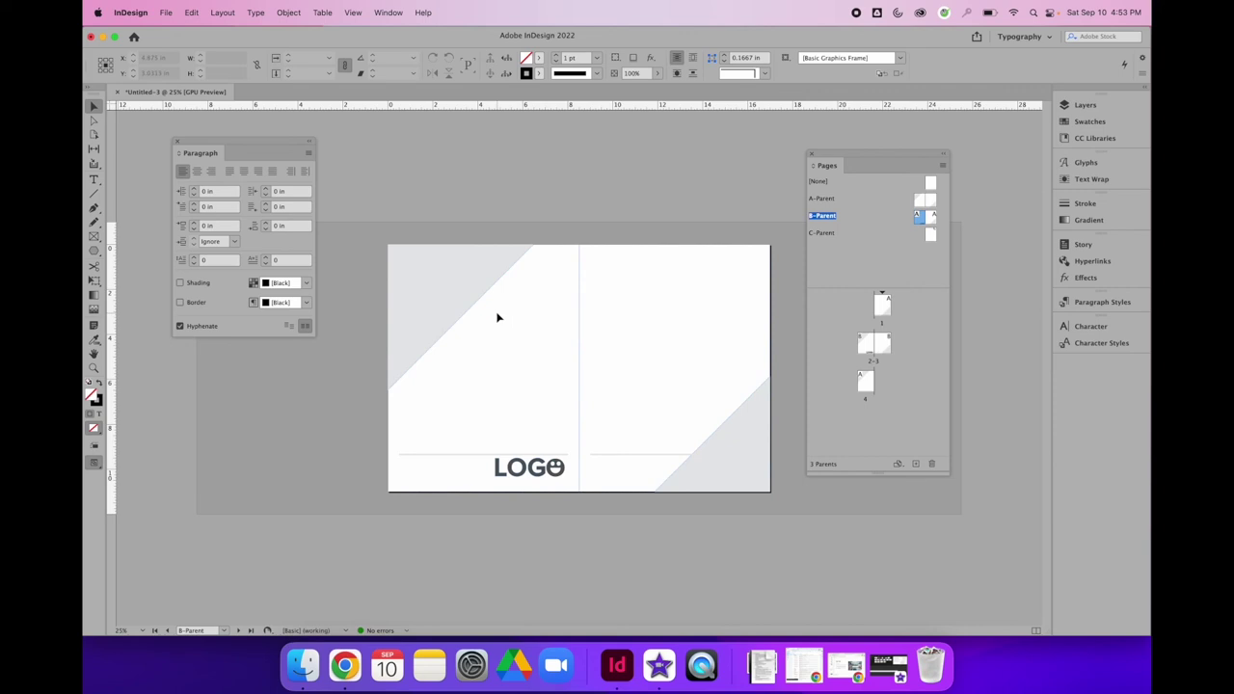
{"action": "left_click", "coordinate": [397, 269]}
Fill the upper-left corner shape on A-Parent with the C=100 M=0 Y=0 K=0 swatch
{"action": "double_click", "coordinate": [924, 200]}
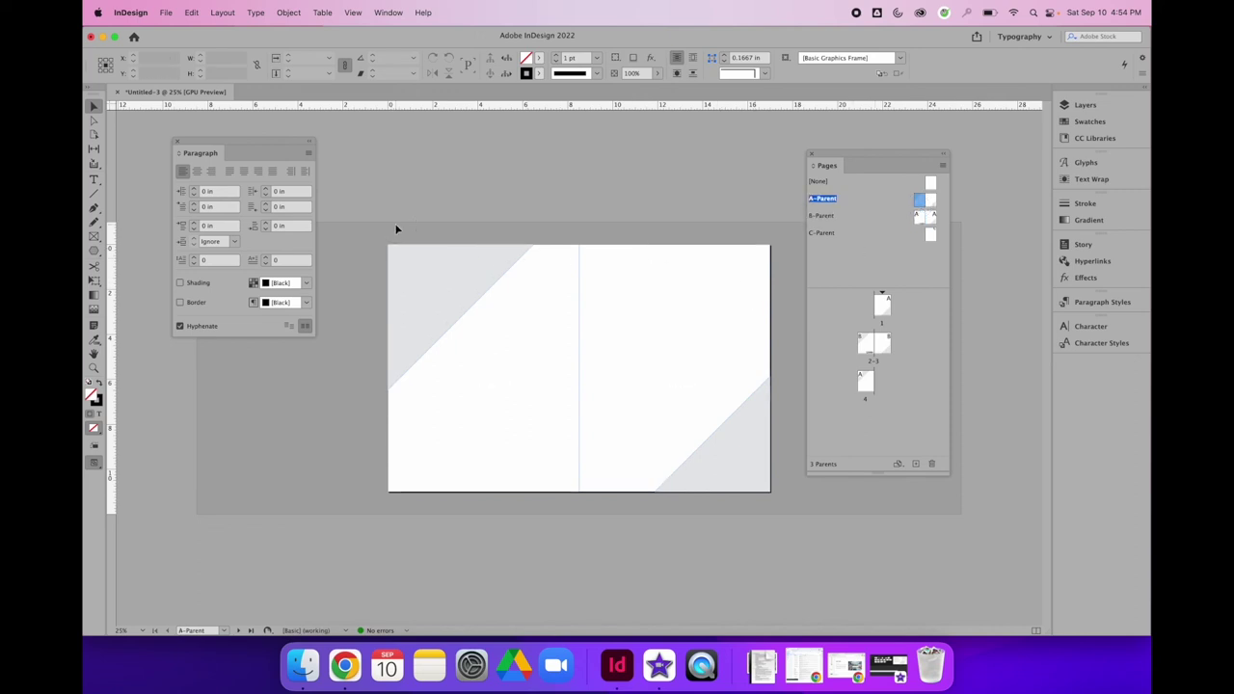
{"action": "left_click", "coordinate": [457, 307]}
{"action": "left_click", "coordinate": [450, 295]}
{"action": "left_click", "coordinate": [1091, 121]}
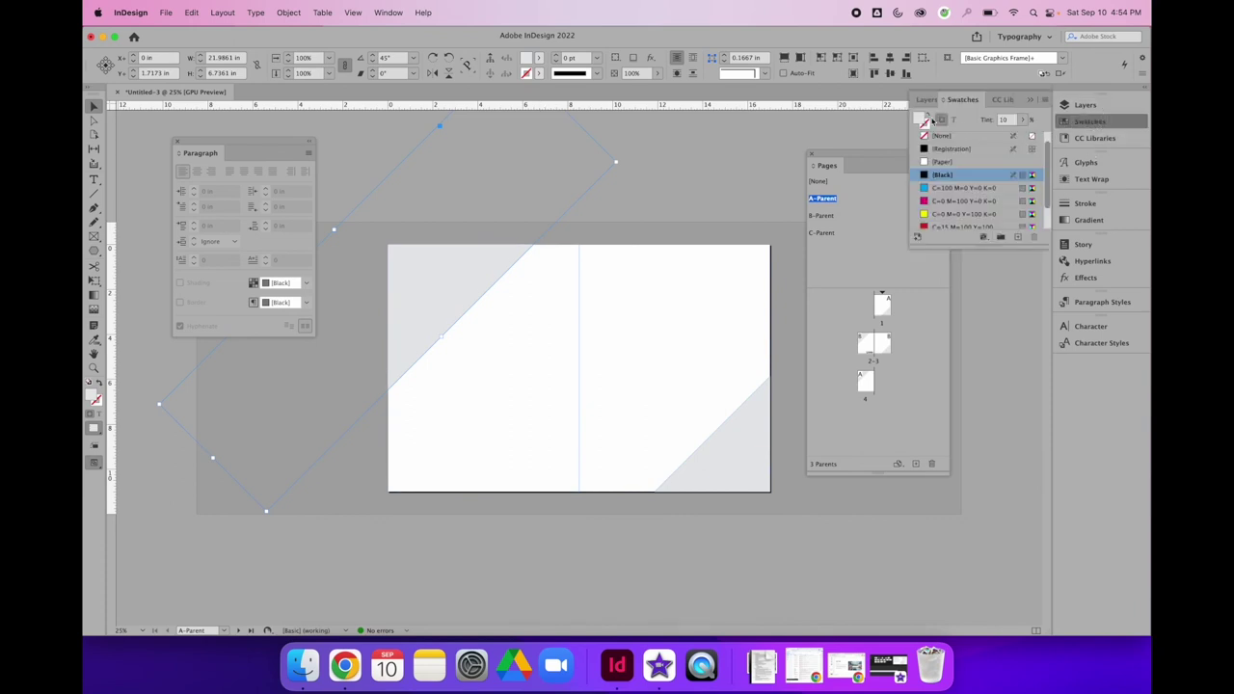
{"action": "left_click", "coordinate": [928, 188]}
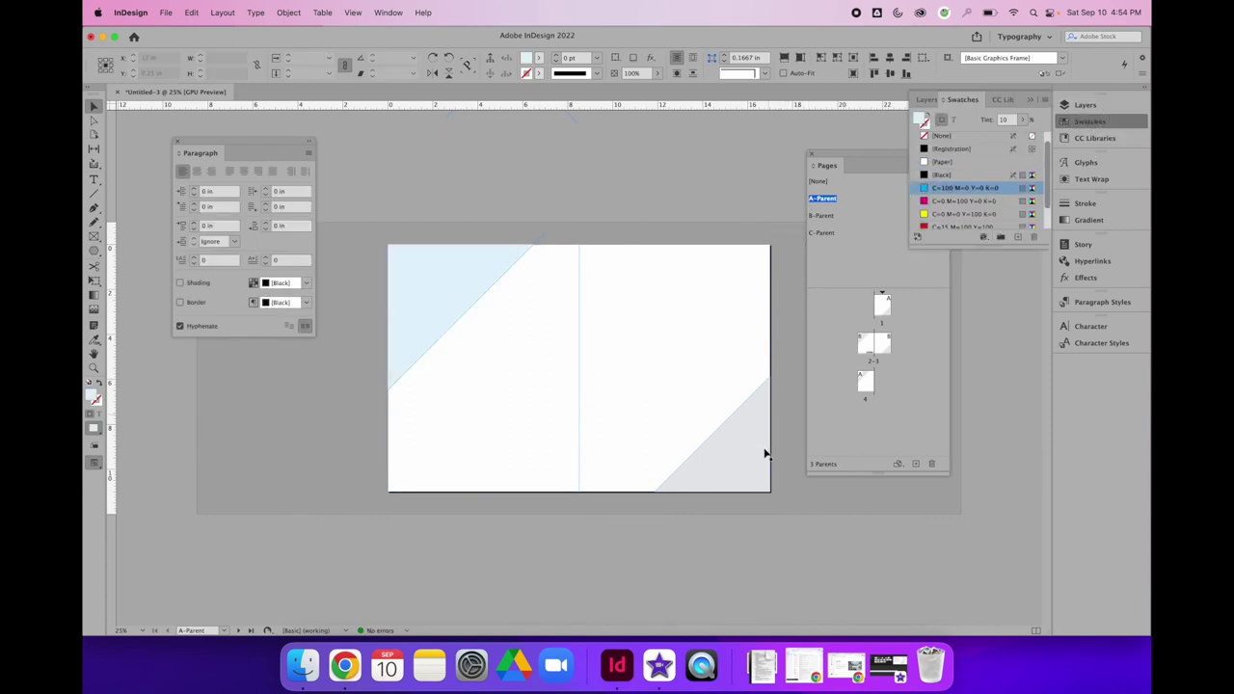
Fill the lower-right corner shape on A-Parent with the C=0 M=100 Y=0 K=0 swatch and deselect it
{"action": "left_click", "coordinate": [762, 447]}
{"action": "left_click", "coordinate": [936, 202]}
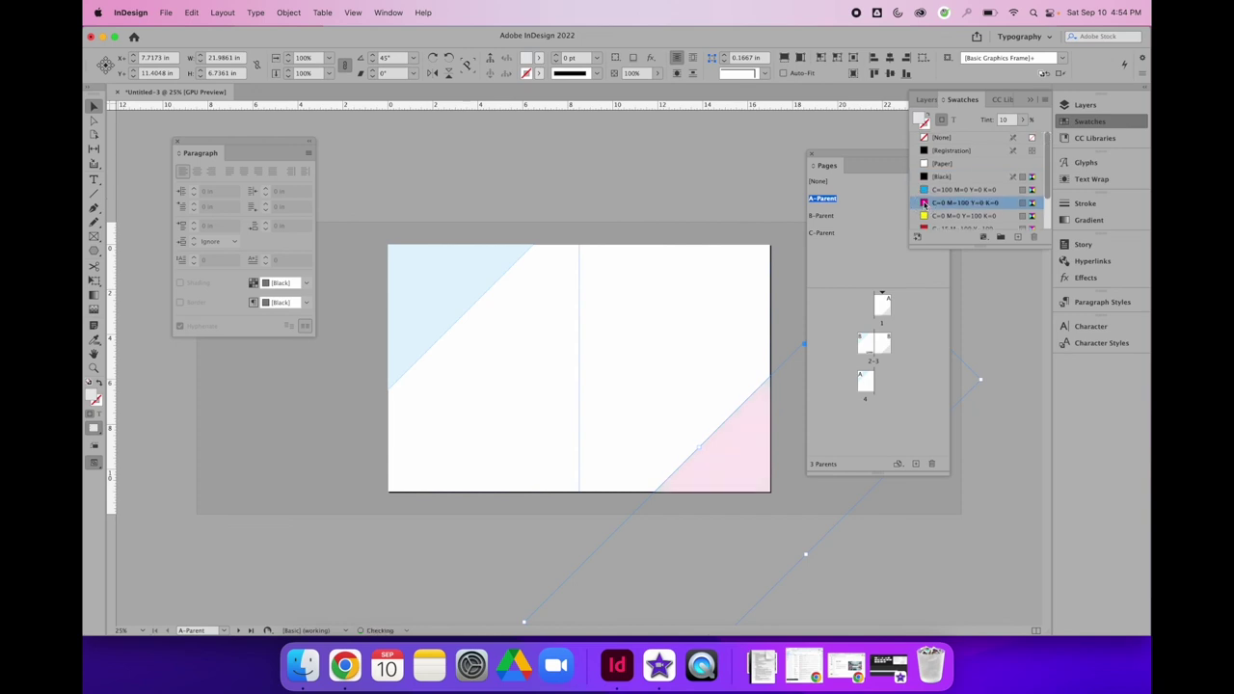
{"action": "left_click", "coordinate": [720, 228]}
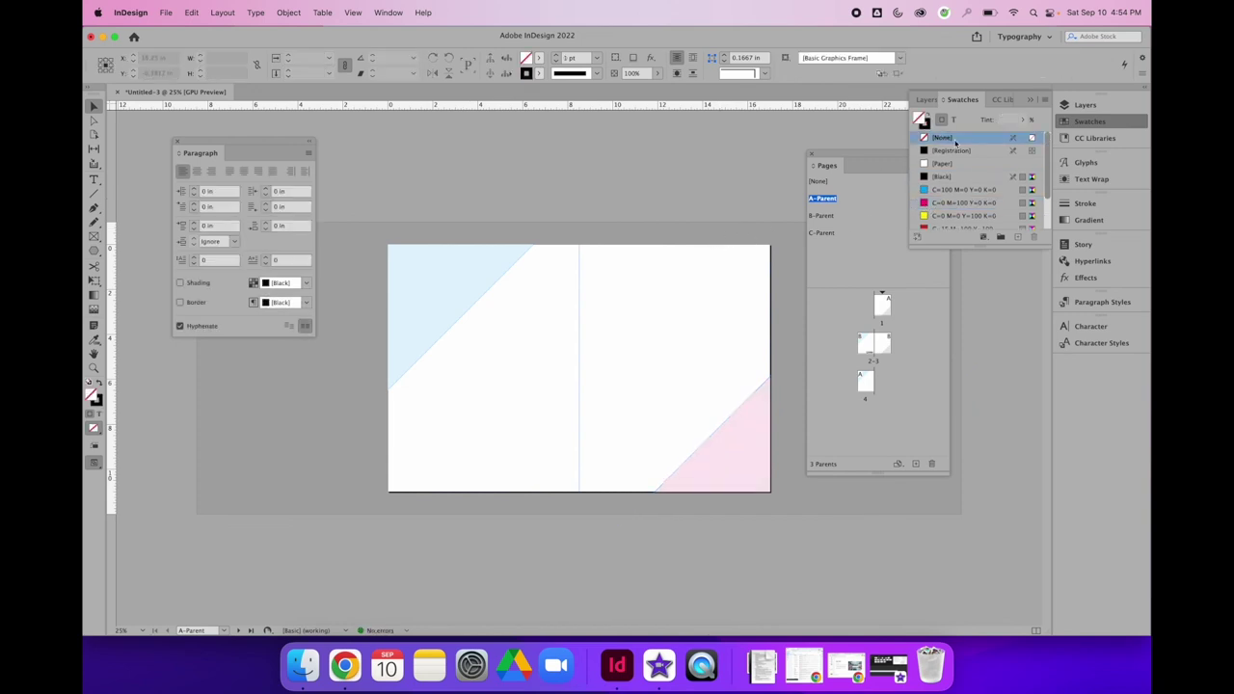
{"action": "left_click", "coordinate": [1030, 99]}
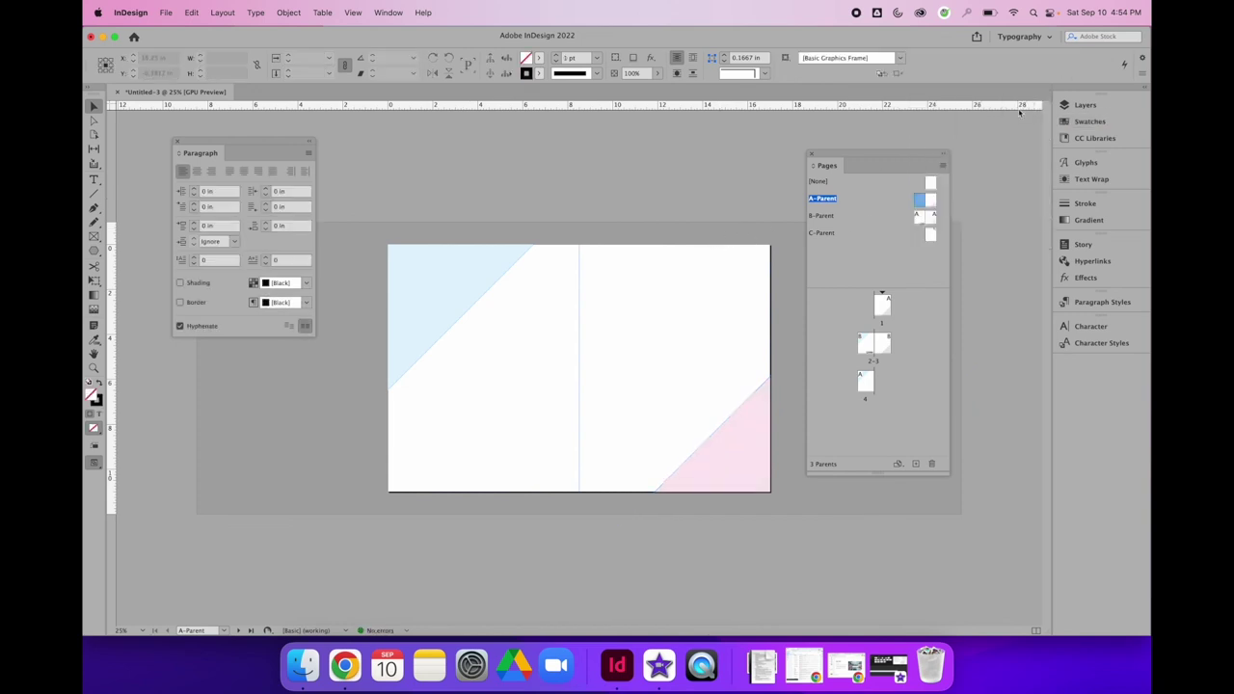
View the B-Parent spread and reapply B-Parent to pages 2 and 3
{"action": "double_click", "coordinate": [920, 218]}
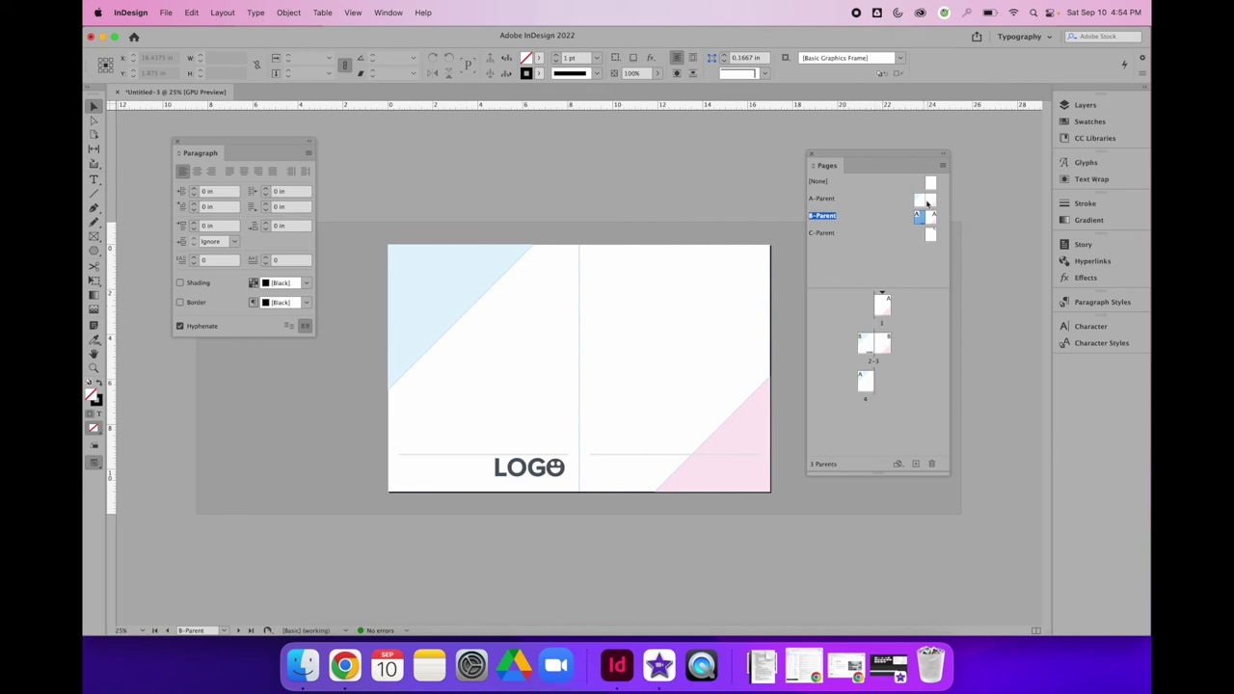
{"action": "left_click_drag", "start_coordinate": [923, 218], "coordinate": [872, 343]}
{"action": "left_click_drag", "start_coordinate": [925, 218], "coordinate": [886, 345]}
Examine the coloured corner shapes and the logo footer across all document pages, starting from page 1
{"action": "double_click", "coordinate": [883, 304]}
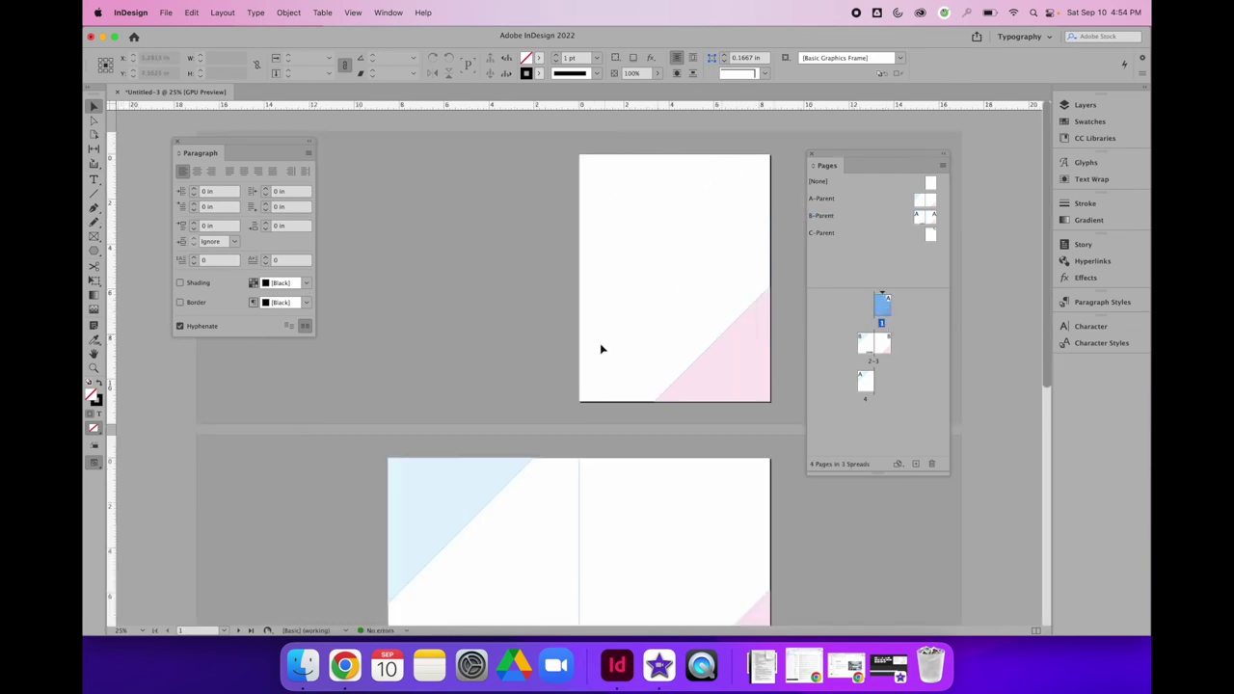
{"action": "scroll", "coordinate": [587, 397], "scroll_direction": "down", "scroll_amount": 4}
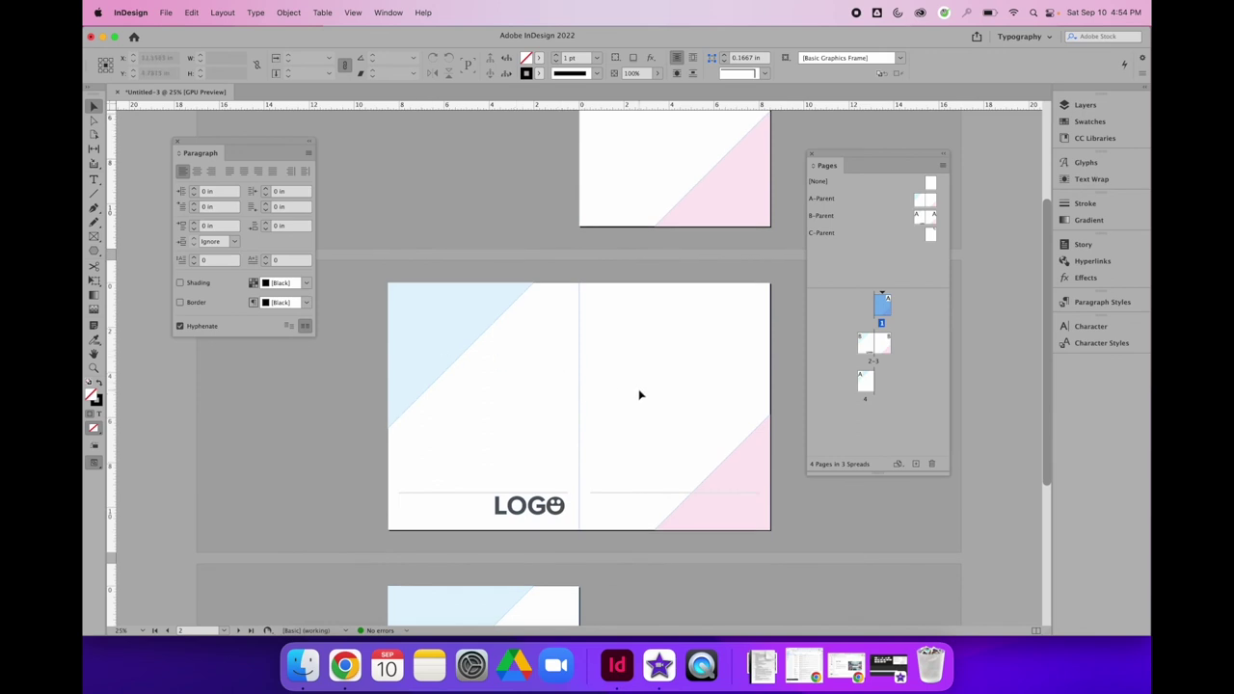
{"action": "scroll", "coordinate": [639, 395], "scroll_direction": "down", "scroll_amount": 5}
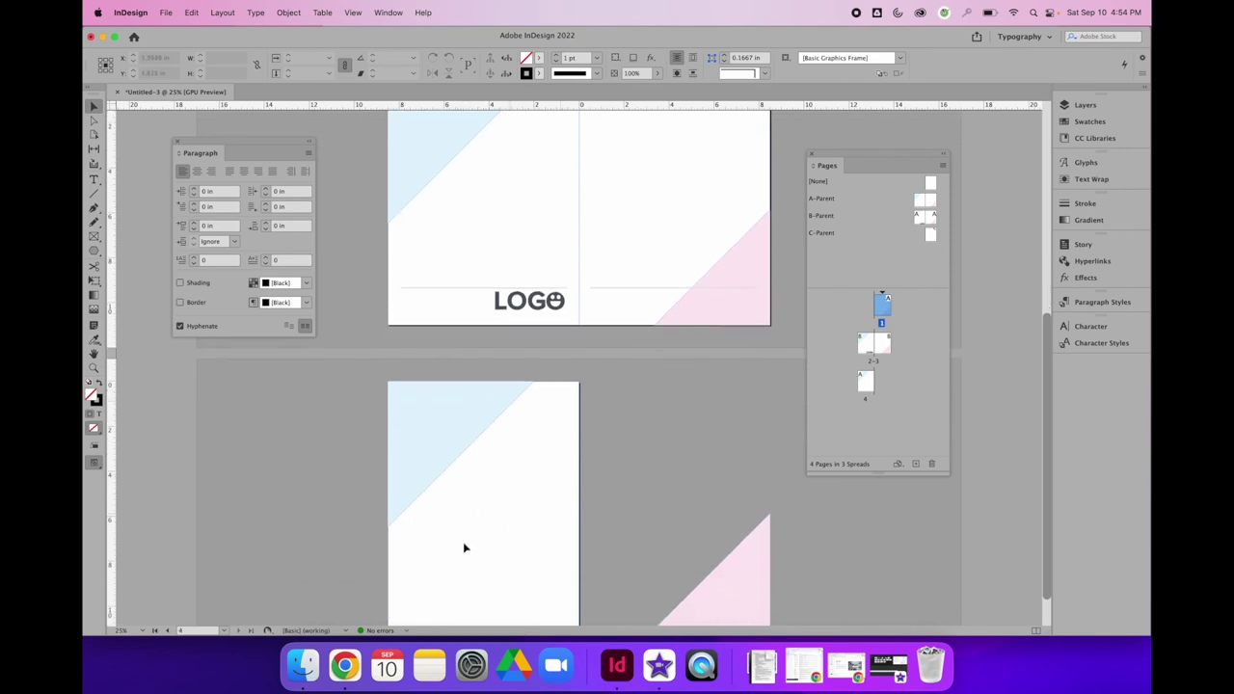
{"action": "scroll", "coordinate": [480, 470], "scroll_direction": "up", "scroll_amount": 2}
{"action": "scroll", "coordinate": [480, 470], "scroll_direction": "down", "scroll_amount": 3}
{"action": "scroll", "coordinate": [482, 473], "scroll_direction": "up", "scroll_amount": 7}
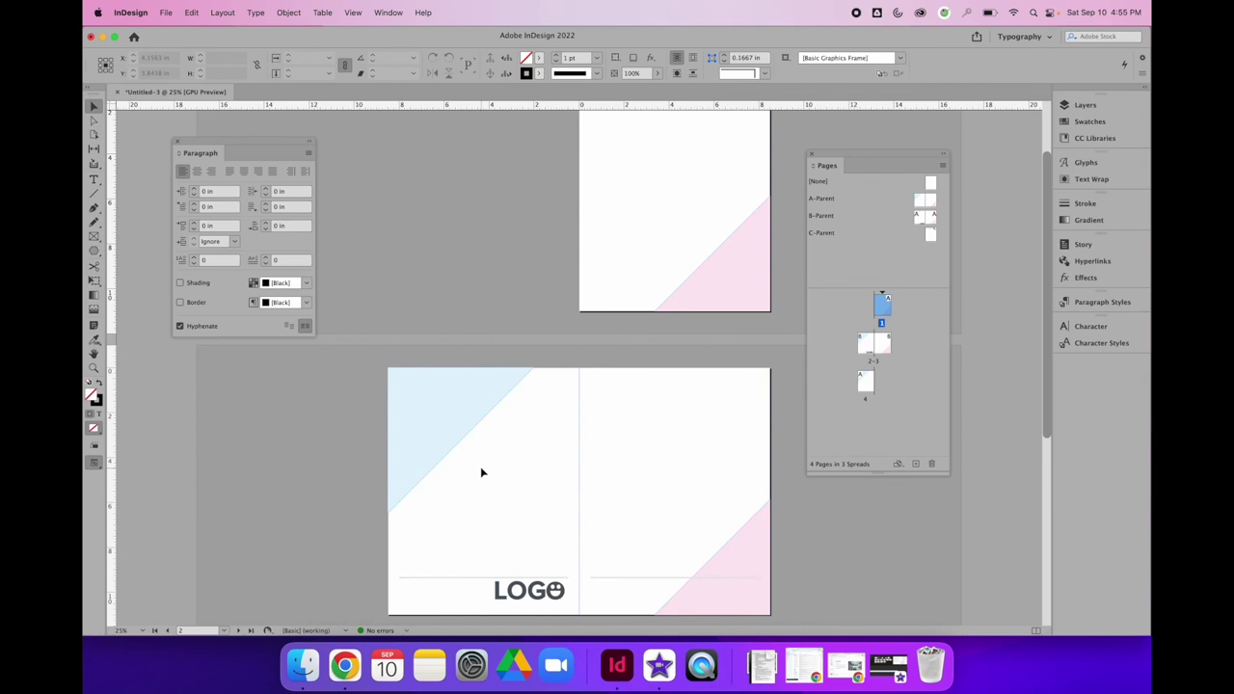